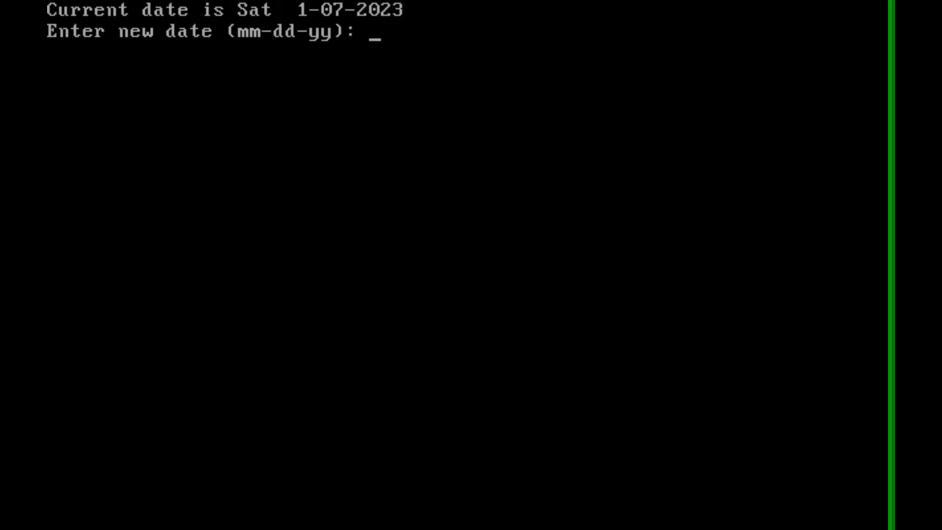
- Accept the current date and time and start FDISK to partition the hard disk
key("Return")
key("Return")
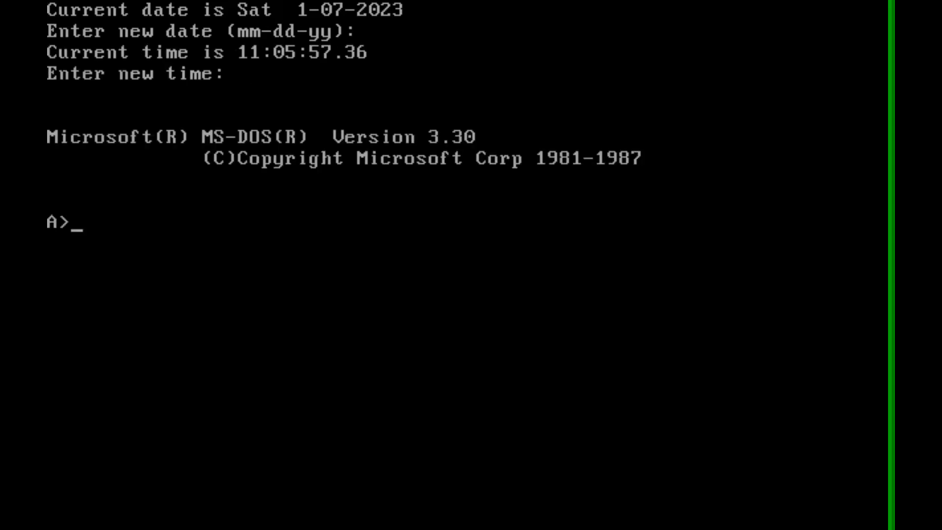
type("fid")
key("BackSpace")
type("sk")
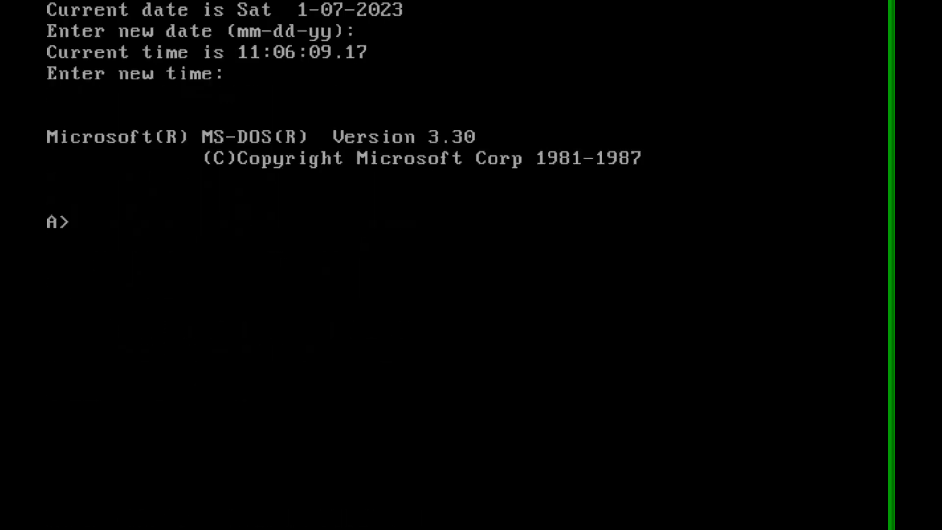
- Format drive C: and make it bootable with sys C:
type("format C:")
key("Return")
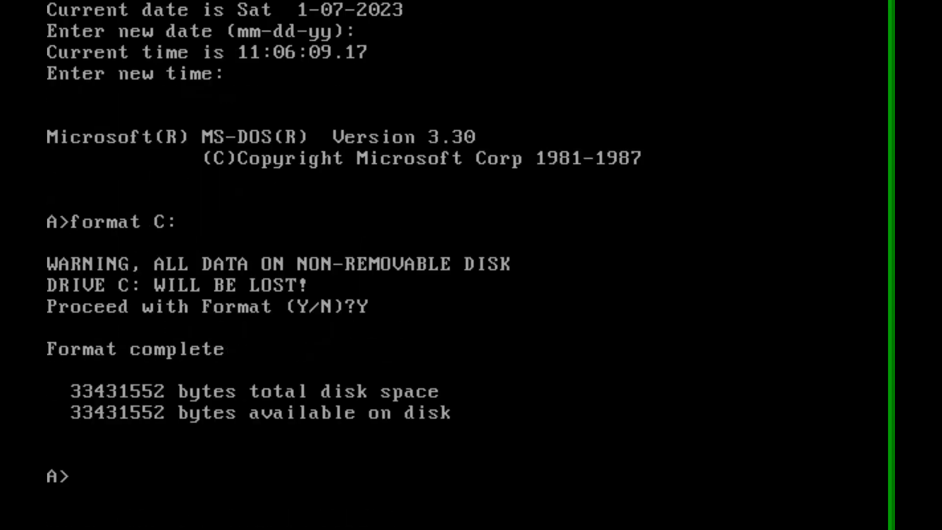
type("sys C:")
key("Return")
- Create C:\DOS, copy the A:\ and B:\ files into it, and copy COMMAND.COM to C:\
type("MD C:\\DOS")
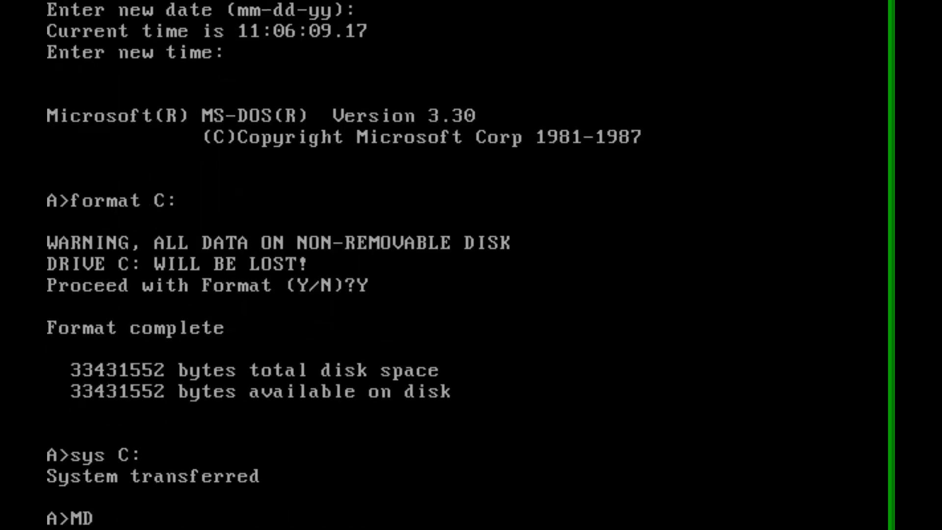
key("Return")
type("COPY A:\\ C:\\DOS")
key("Return")
type("COPY B:\\ C:\\DOS")
key("Return")
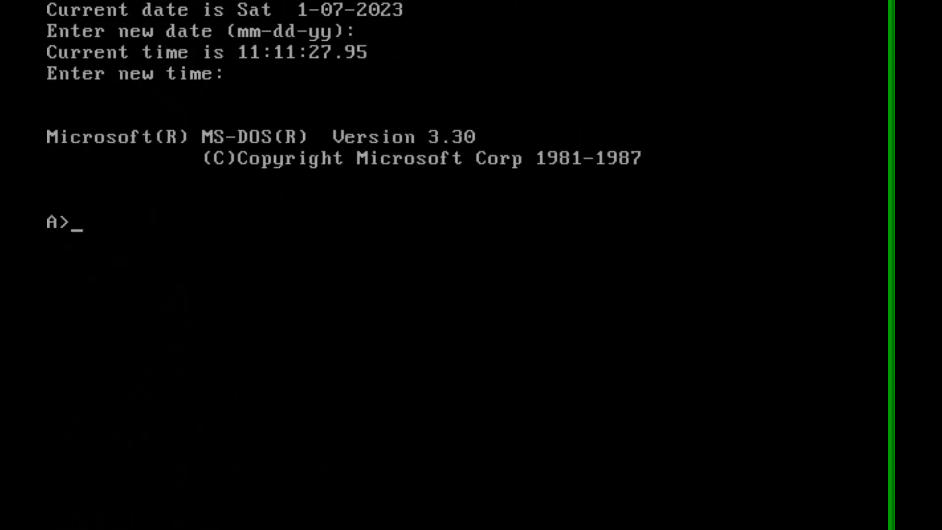
type("Copy Command.com C:\\")
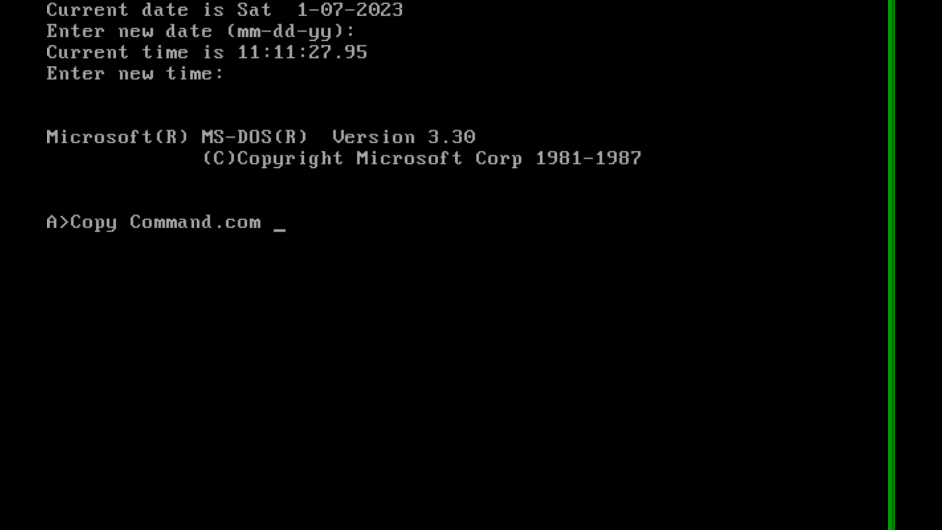
key("Return")
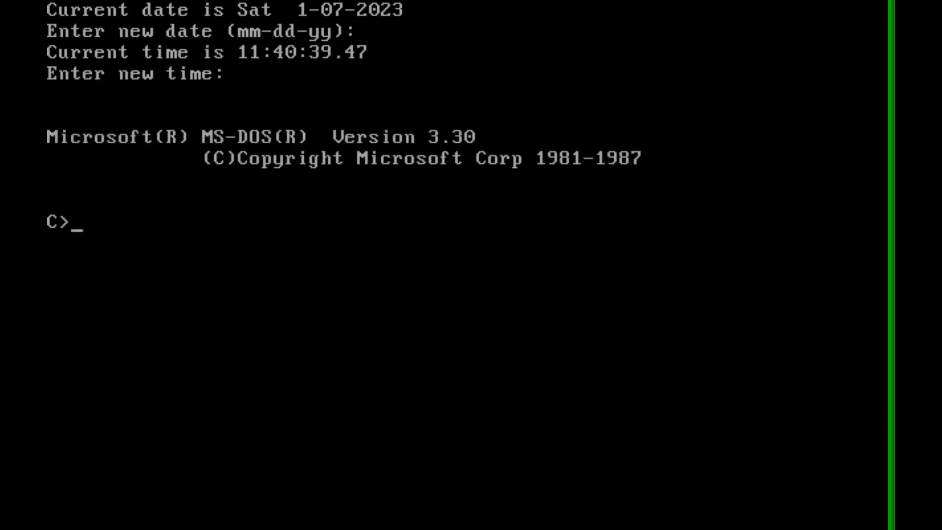
- Boot from C:, accept the date and time, cd into WINDOWS and run win
type("win")
key("Return")
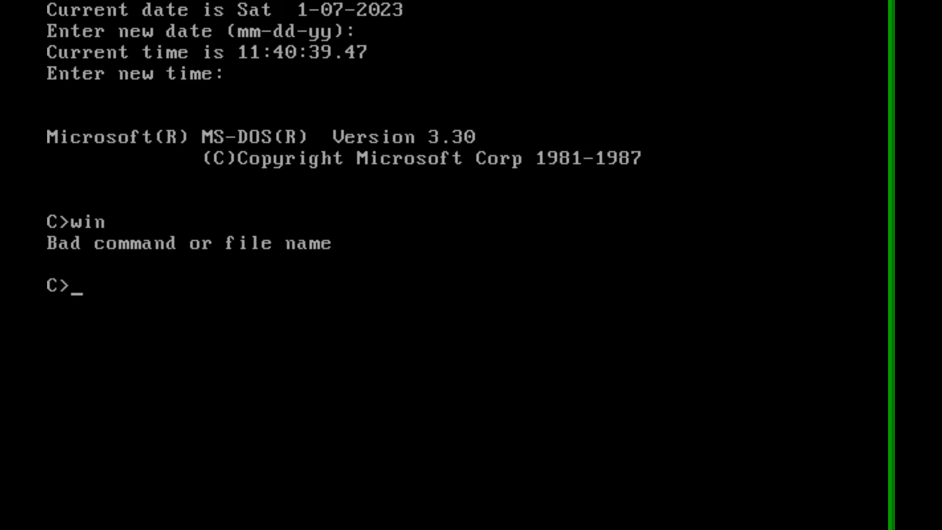
type("cd WINDOWS")
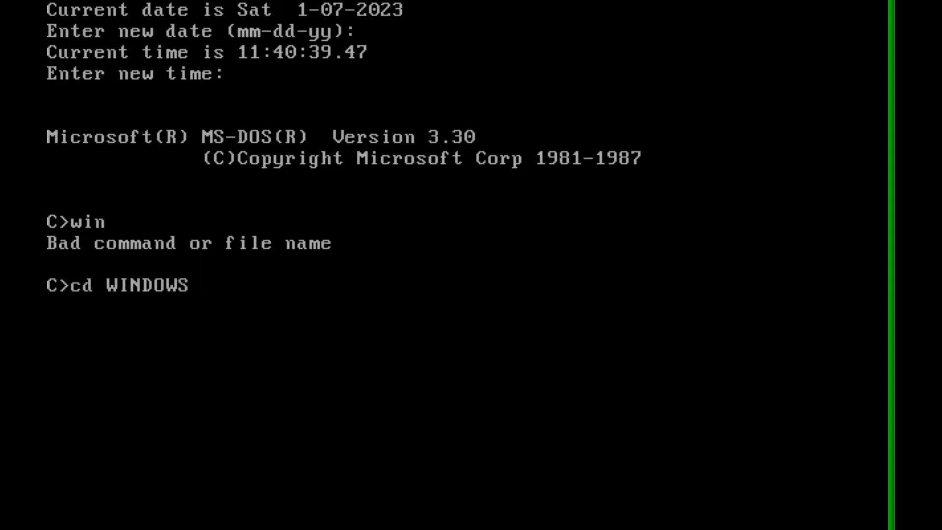
key("Return")
type("win")
key("Return")
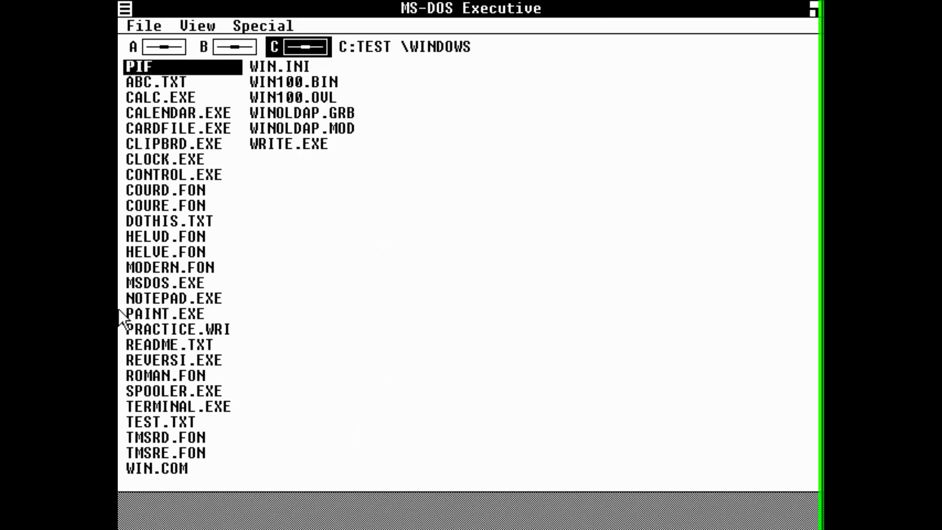
- Browse past CLOCK.EXE and WIN.INI in the file list to select WRITE.EXE
left_click(188, 160)
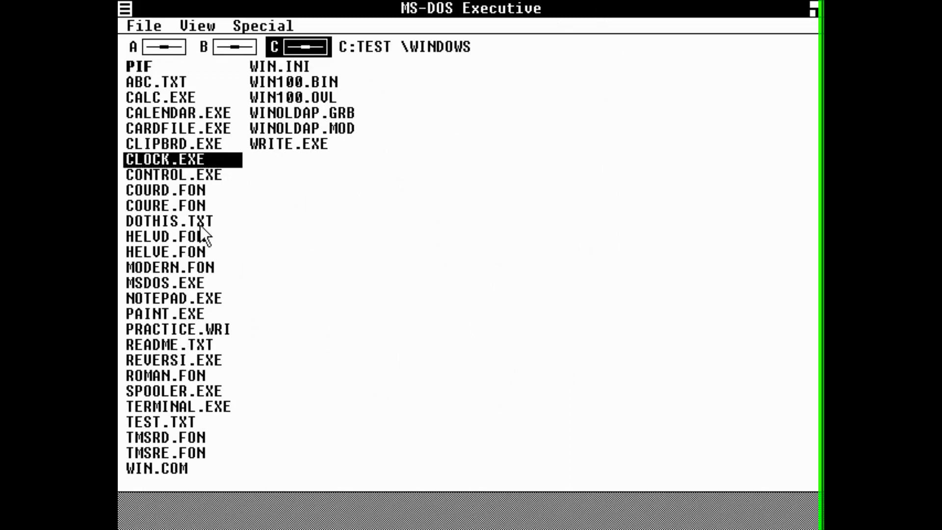
left_click(296, 72)
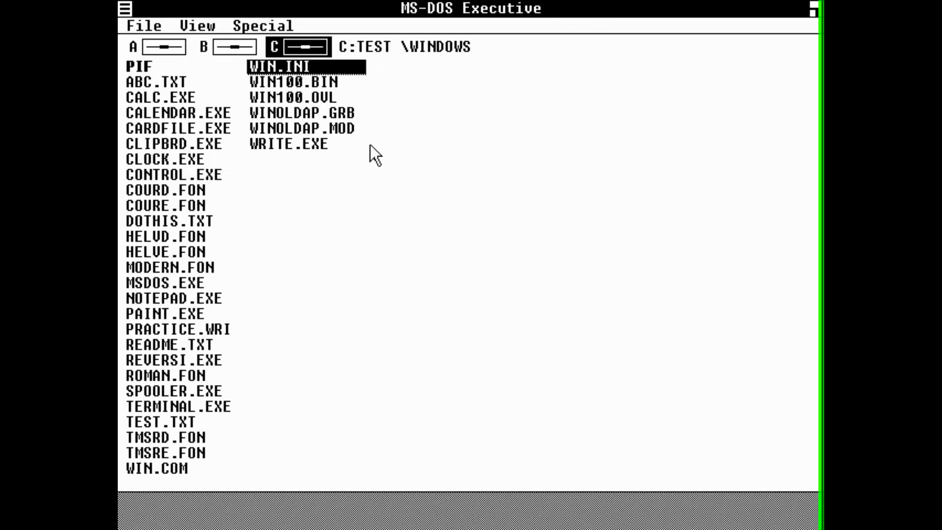
left_click(289, 138)
- Launch Write, type 'Test', and look at the Paragraph and Character menus
double_click(291, 141)
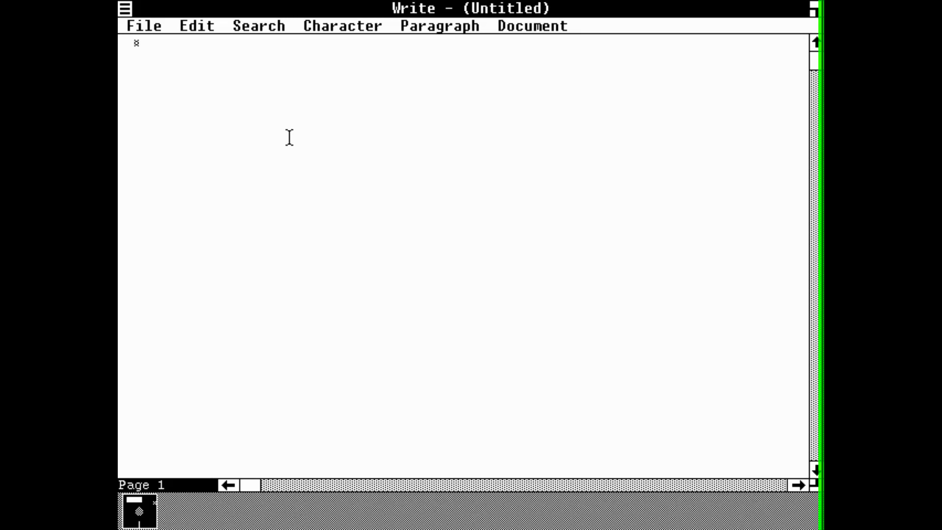
type("Test")
left_click(456, 23)
left_click(456, 23)
left_click(345, 24)
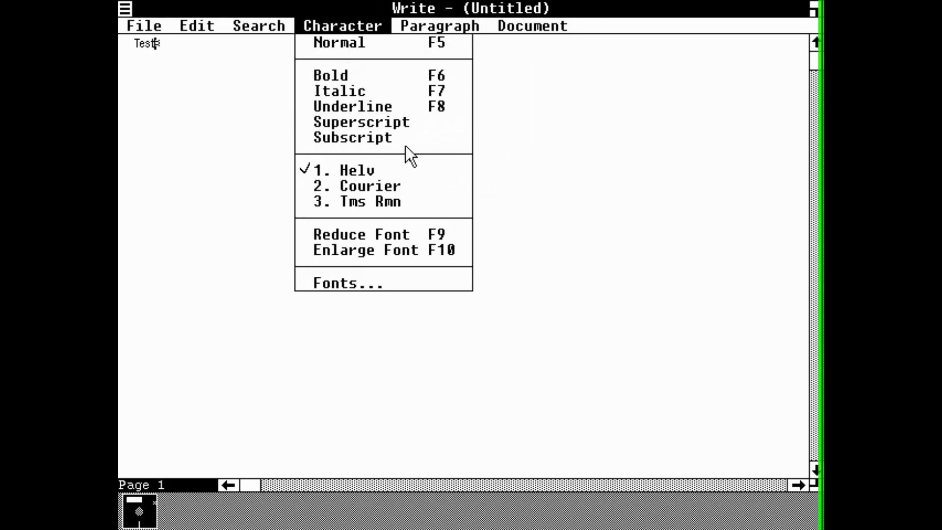
left_click(408, 250)
- Browse the Search, Edit and File menus without choosing anything
left_click(259, 26)
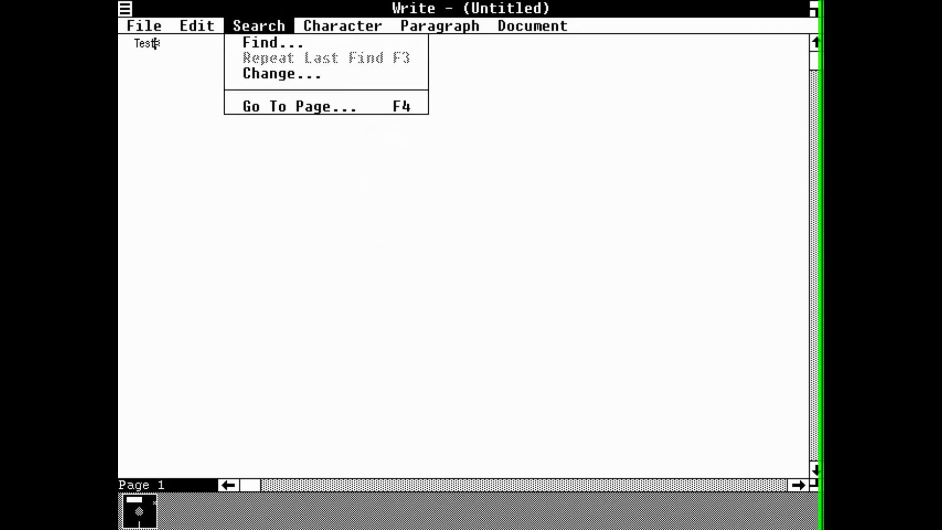
left_click(196, 26)
left_click(202, 26)
left_click(499, 6)
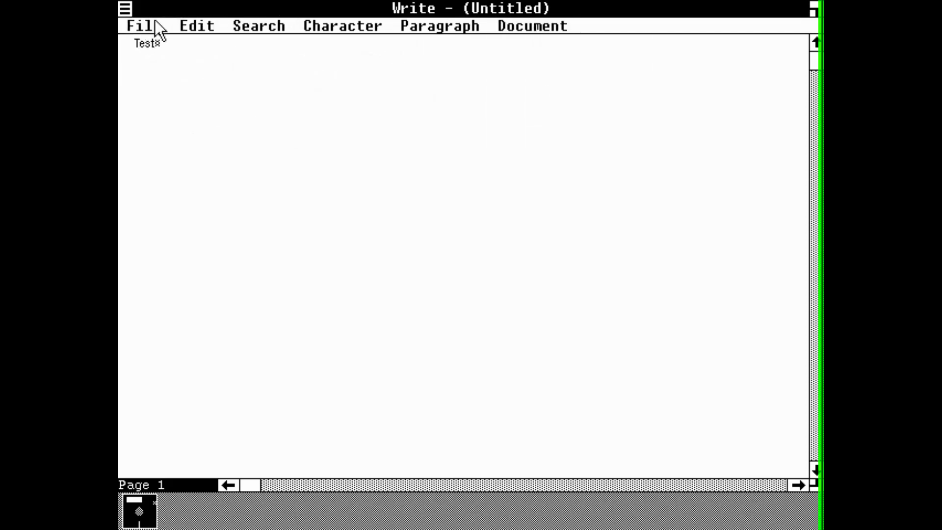
left_click(154, 25)
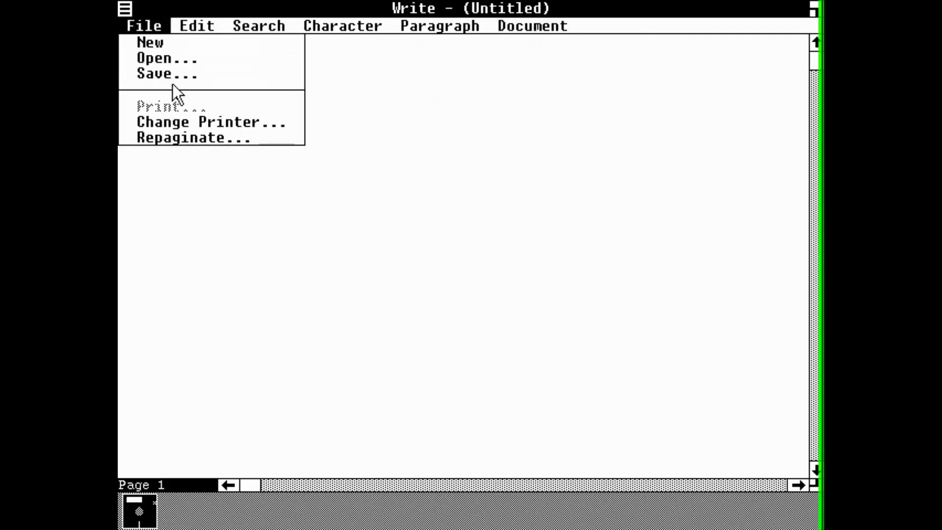
left_click(140, 22)
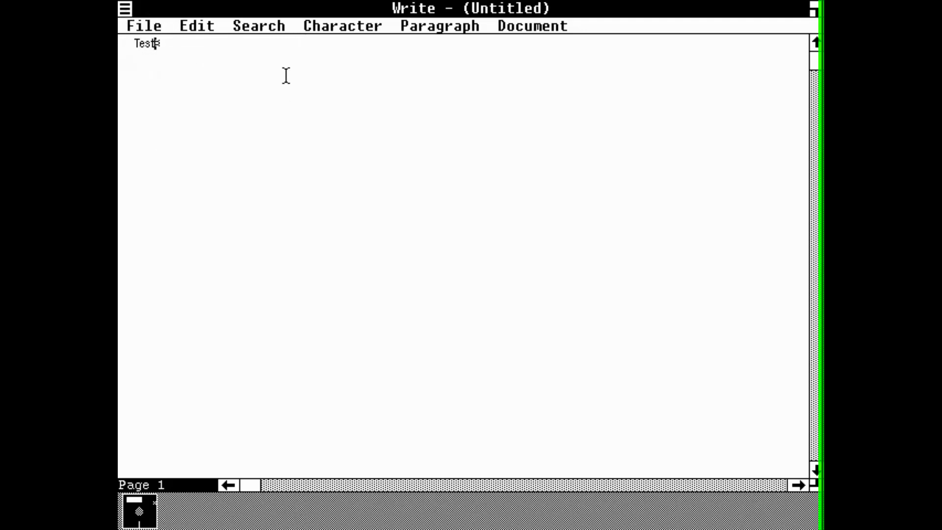
- Bring up the Find dialog from the Search menu and close it again
left_click(255, 25)
left_click(231, 49)
left_click(213, 299)
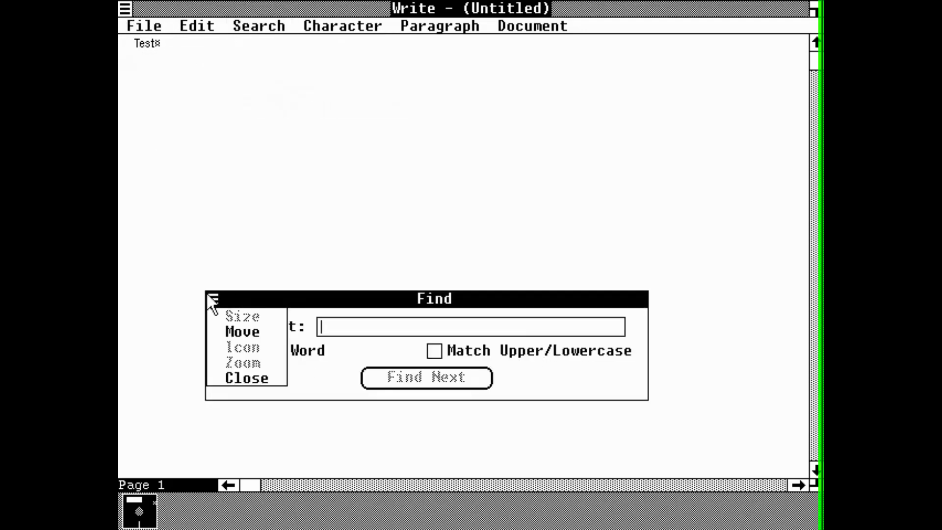
left_click(258, 380)
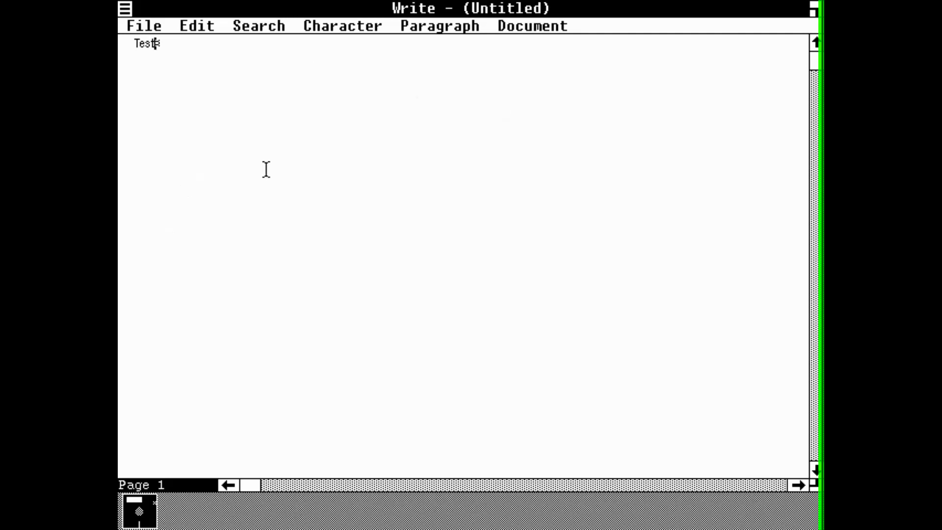
- Close Write from the Control menu, answering No to saving changes
left_click(120, 13)
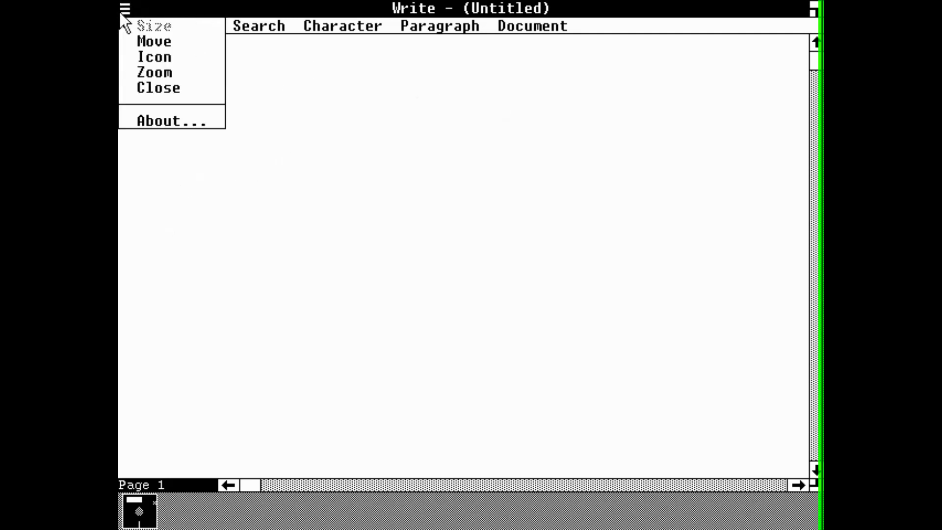
left_click(178, 86)
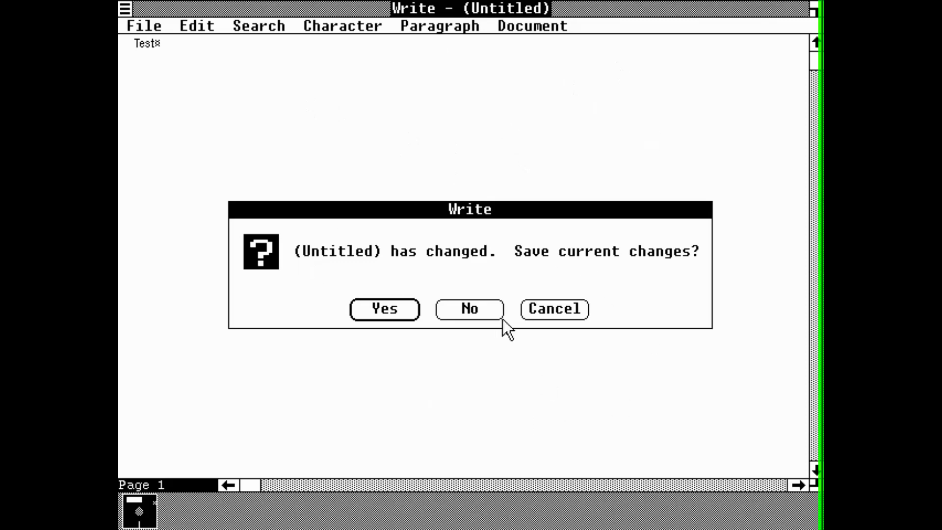
left_click(479, 314)
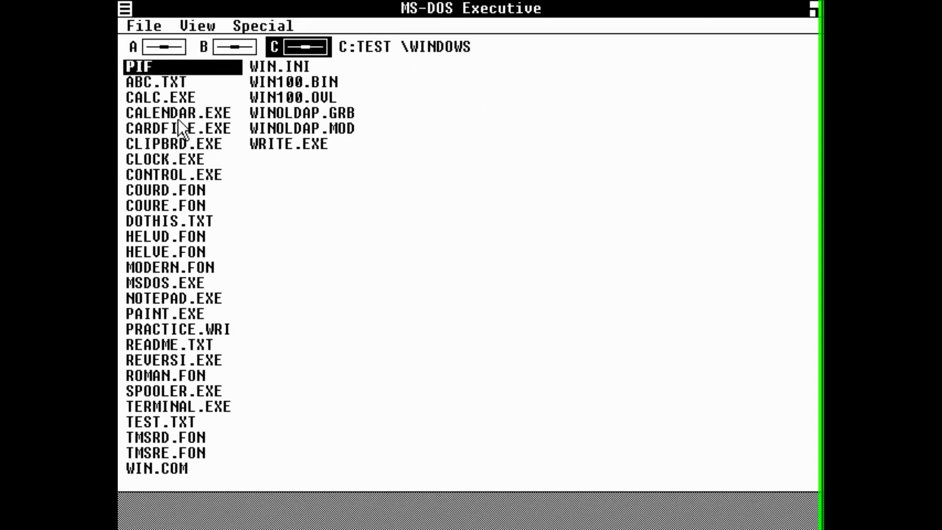
left_click(198, 116)
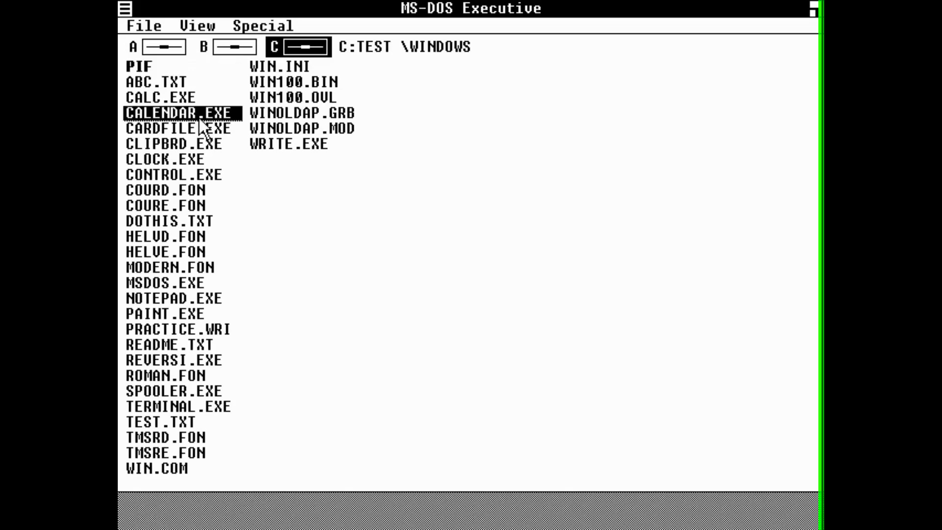
double_click(190, 114)
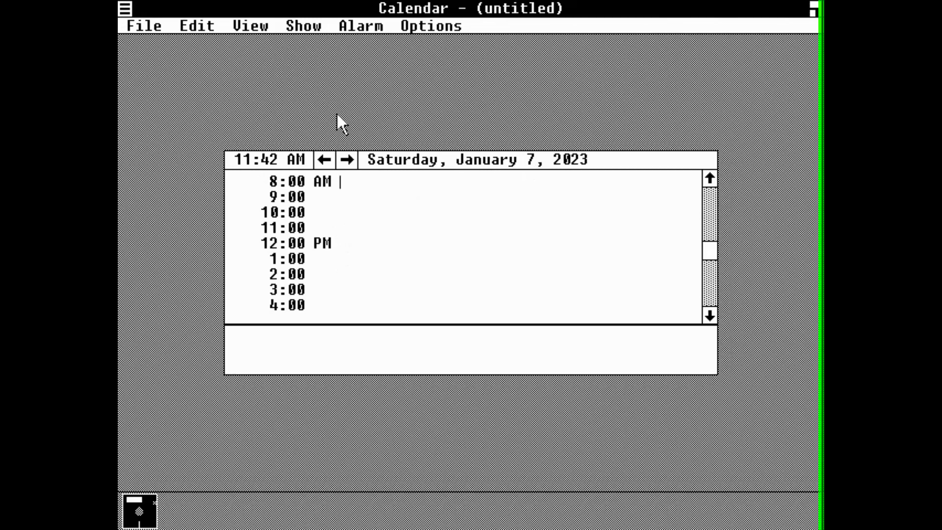
left_click(125, 8)
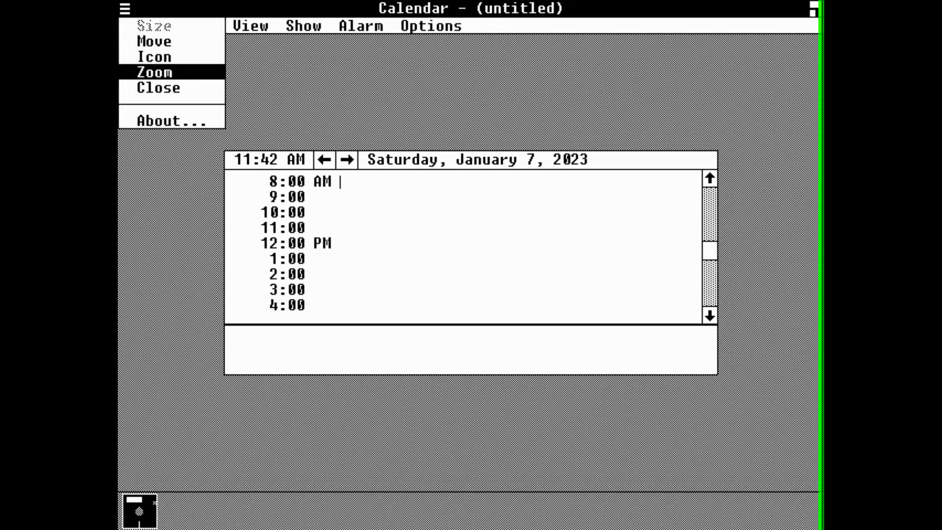
left_click(187, 93)
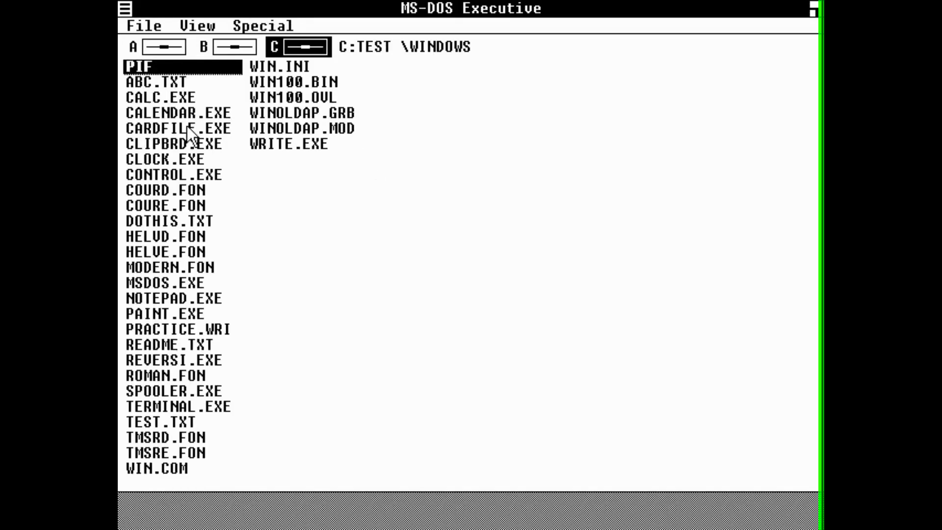
- Open DOTHIS.TXT in Notepad and select and deselect parts of the to-do list
left_click(186, 222)
double_click(184, 221)
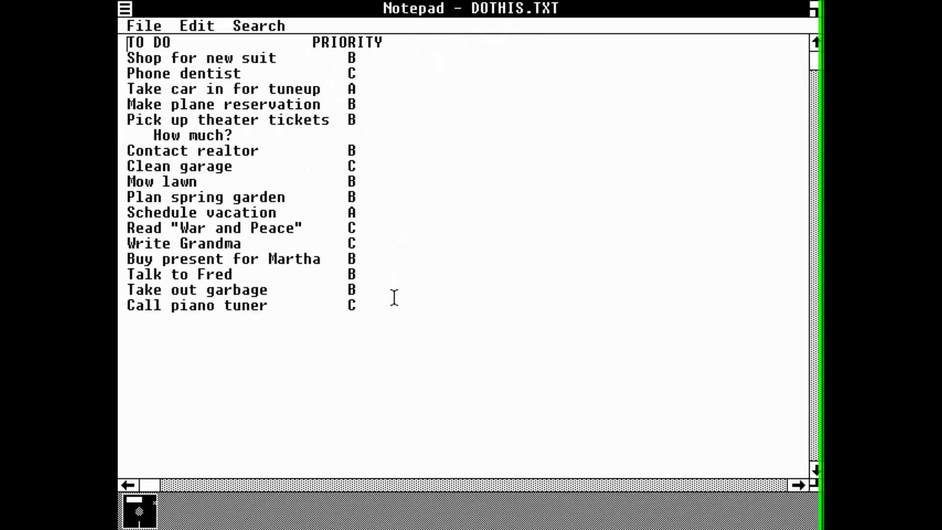
left_click_drag(382, 295, 121, 27)
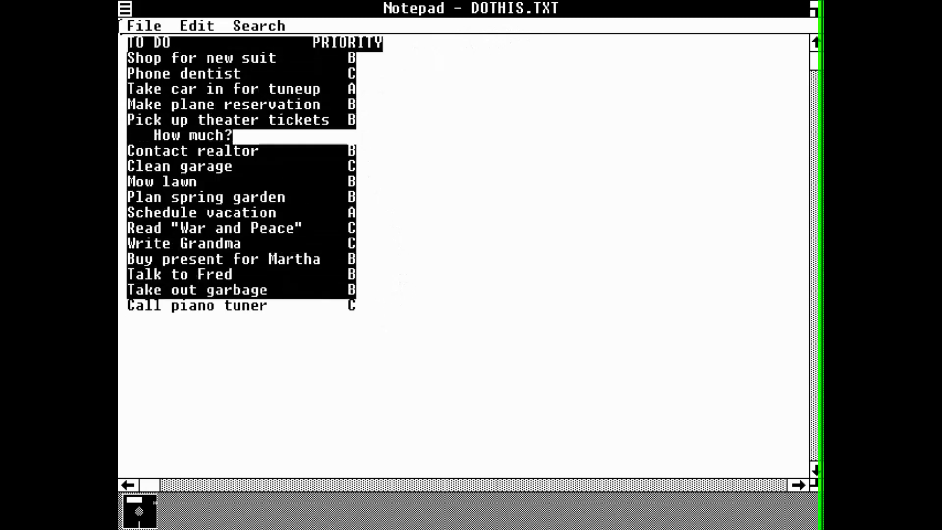
left_click(411, 154)
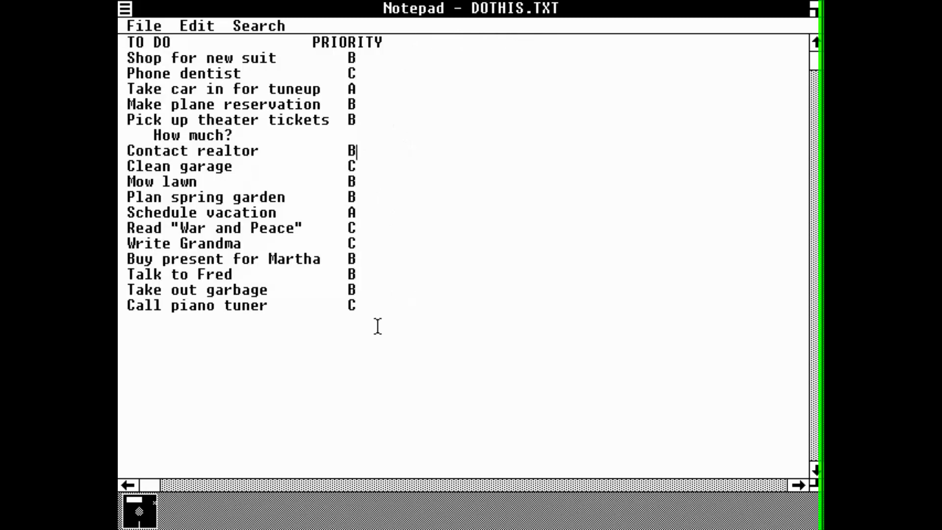
left_click_drag(373, 318, 350, 308)
left_click(358, 287)
double_click(351, 289)
- Add a final line 'fgdhdfthdfghd', then close Notepad without saving
key("ctrl+End")
key("Return")
key("Return")
type("fgdhdfthdfghd")
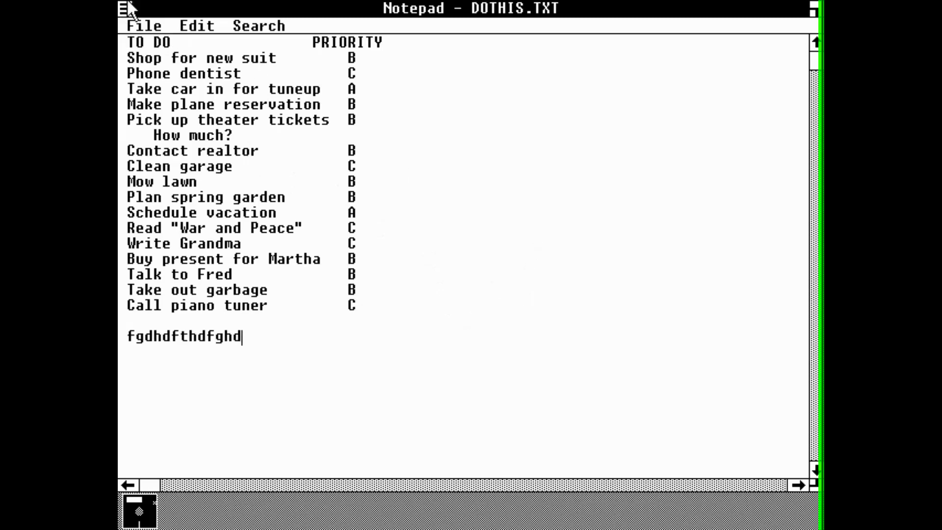
left_click_drag(142, 26, 177, 89)
left_click(481, 308)
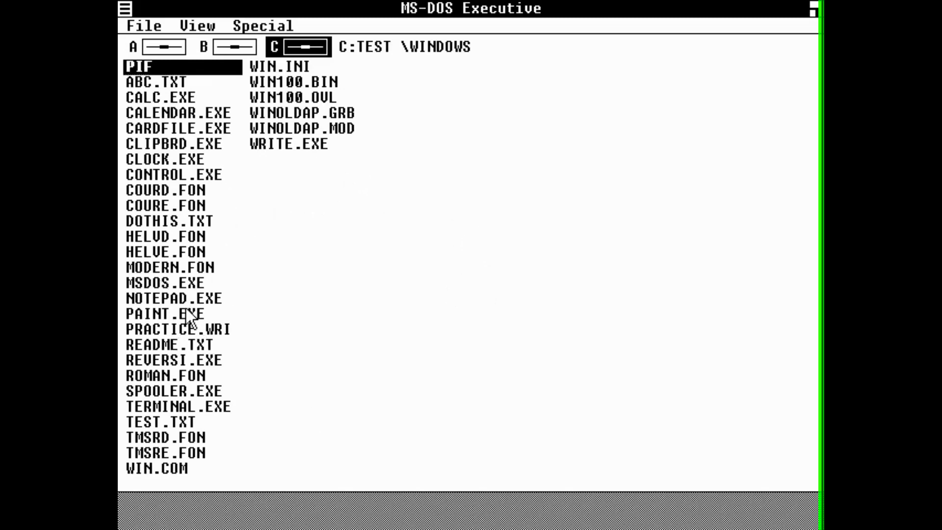
- Launch another MSDOS.EXE, open PAINT.EXE, and scribble freehand loops on the canvas
left_click(173, 297)
left_click(179, 280)
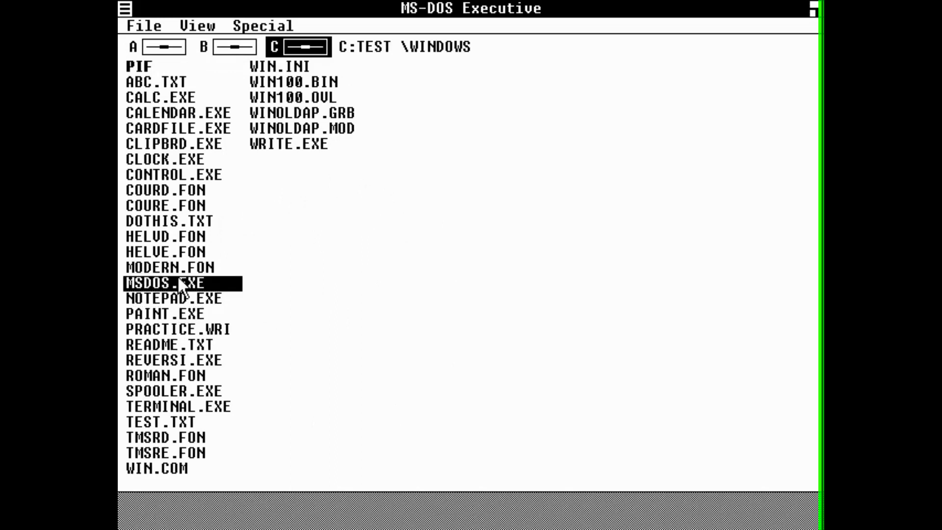
double_click(179, 281)
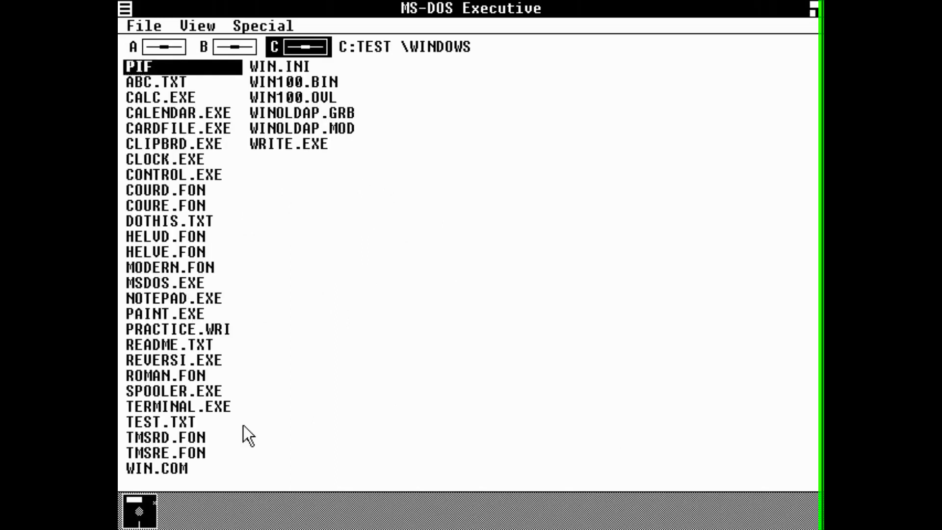
double_click(178, 315)
mouse_move(539, 252)
left_mouse_down()
mouse_move(415, 200)
mouse_move(332, 242)
mouse_move(370, 273)
mouse_move(459, 269)
mouse_move(498, 318)
mouse_move(488, 284)
mouse_move(410, 280)
left_mouse_up()
mouse_move(698, 214)
left_mouse_down()
mouse_move(721, 306)
mouse_move(557, 321)
mouse_move(560, 264)
mouse_move(361, 248)
mouse_move(356, 309)
mouse_move(250, 434)
mouse_move(319, 324)
mouse_move(454, 359)
mouse_move(269, 420)
mouse_move(540, 396)
left_mouse_up()
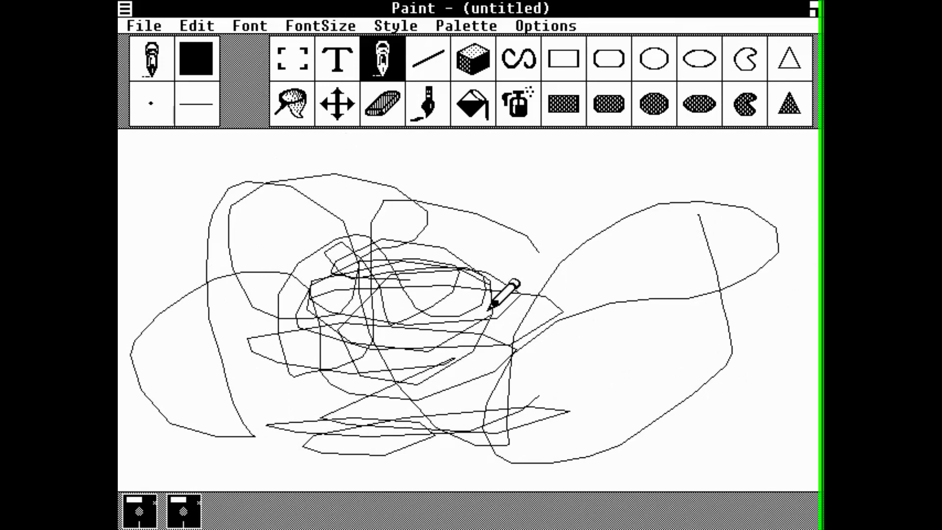
- Erase the middle strokes, the right-hand loop and the bottom arc of the scribbles
left_click(490, 64)
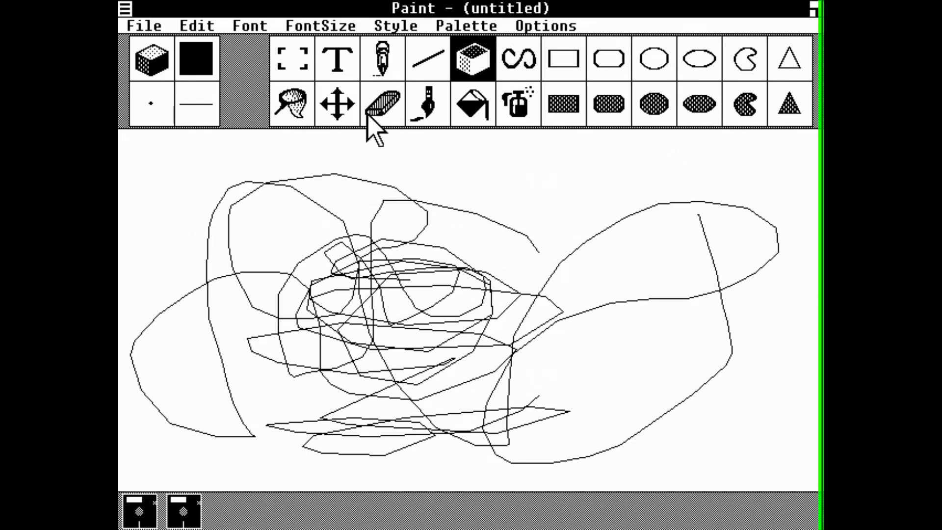
left_click(382, 103)
mouse_move(469, 206)
left_mouse_down()
mouse_move(368, 260)
mouse_move(484, 289)
left_mouse_up()
left_click_drag(515, 348, 520, 461)
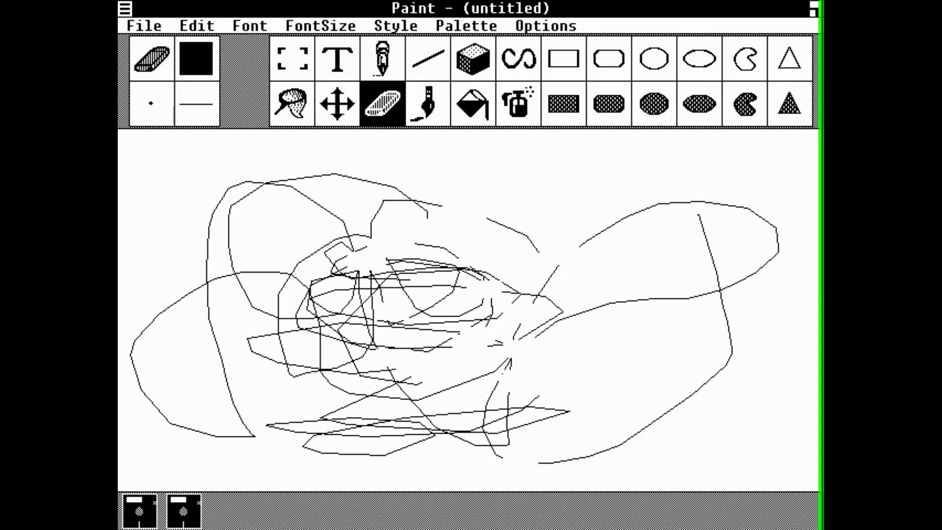
mouse_move(756, 214)
left_mouse_down()
mouse_move(715, 323)
mouse_move(657, 417)
left_mouse_up()
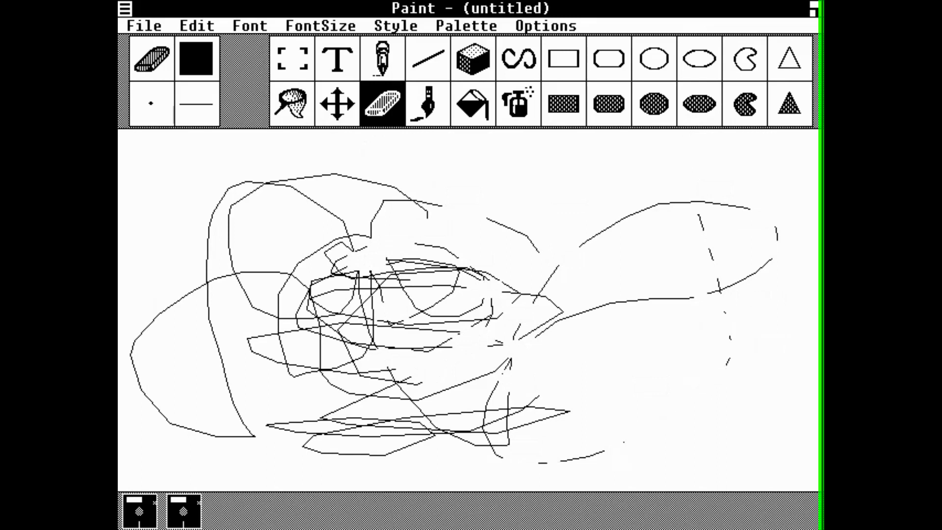
mouse_move(614, 451)
left_mouse_down()
mouse_move(597, 450)
mouse_move(520, 316)
mouse_move(499, 432)
mouse_move(557, 417)
mouse_move(540, 387)
mouse_move(653, 208)
mouse_move(778, 221)
mouse_move(755, 301)
mouse_move(719, 295)
mouse_move(698, 210)
mouse_move(745, 217)
mouse_move(782, 242)
mouse_move(770, 260)
left_mouse_up()
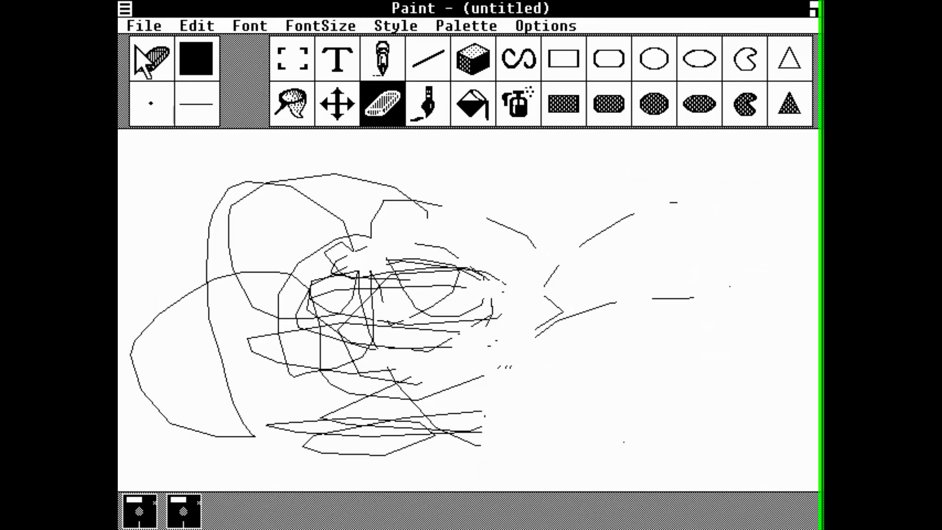
- Close the Paint window from its Control menu
left_click(148, 22)
left_click(125, 8)
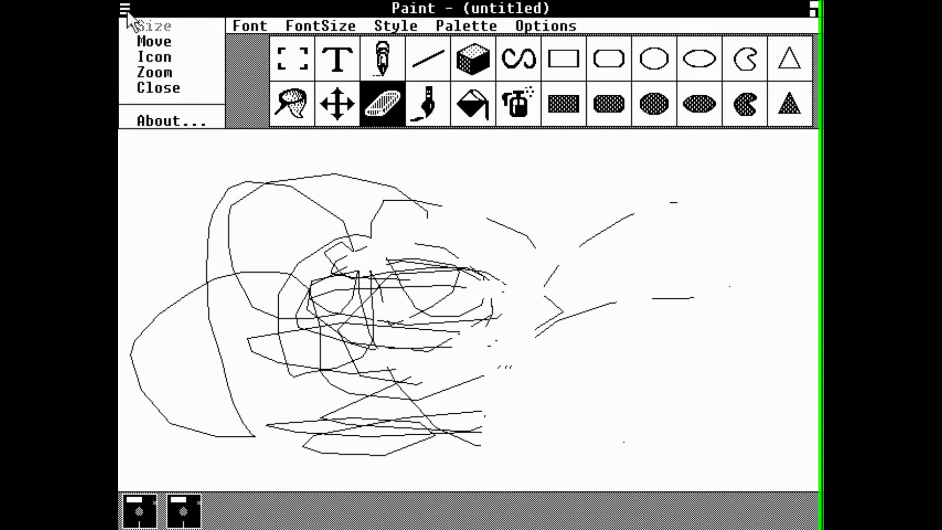
left_click(158, 92)
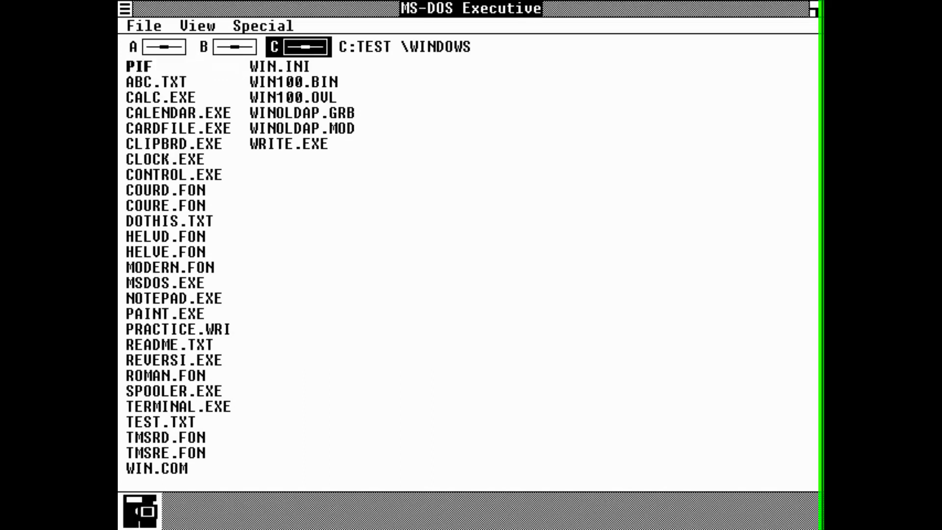
- Launch five more copies of MSDOS.EXE from the file list
left_click(125, 7)
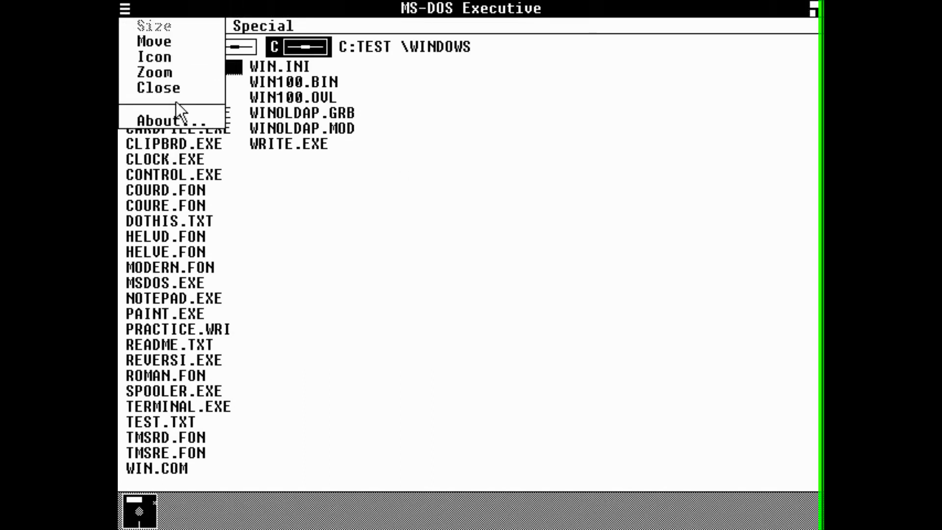
left_click(181, 88)
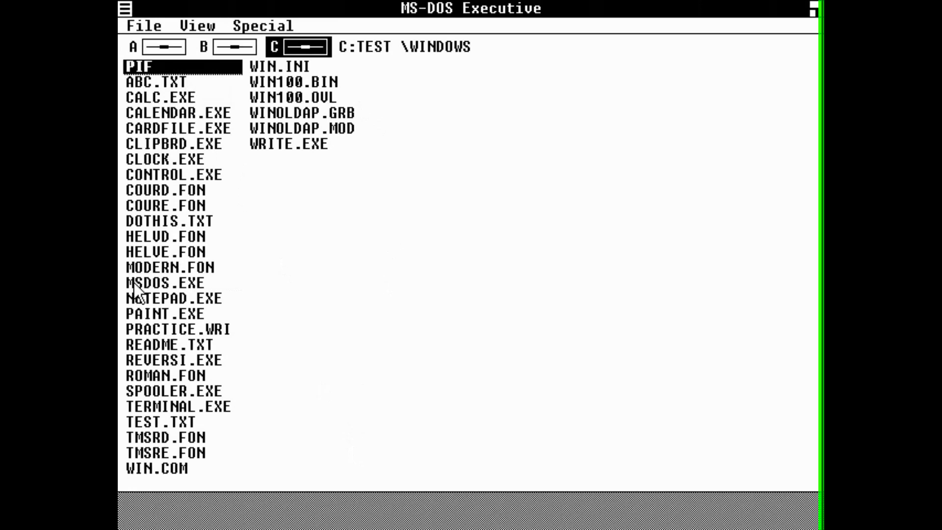
double_click(192, 285)
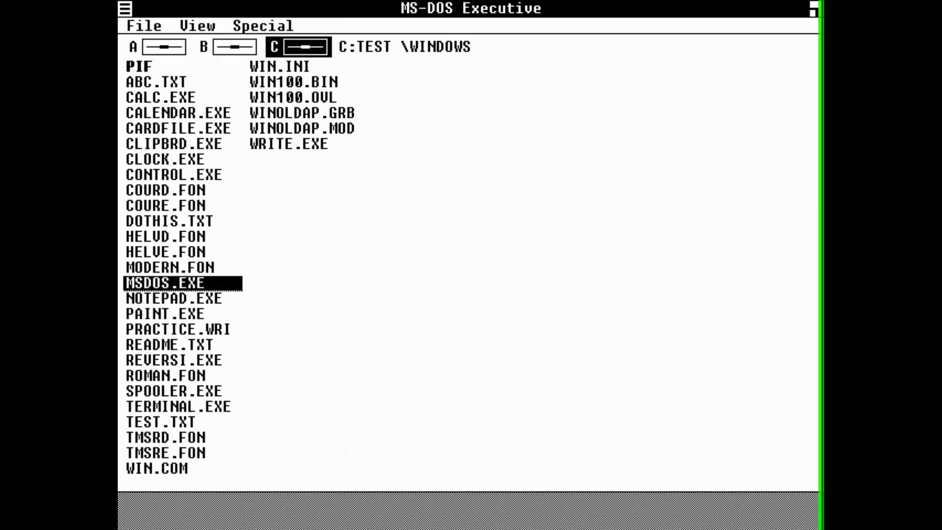
double_click(191, 284)
double_click(192, 285)
double_click(192, 285)
double_click(191, 285)
double_click(191, 284)
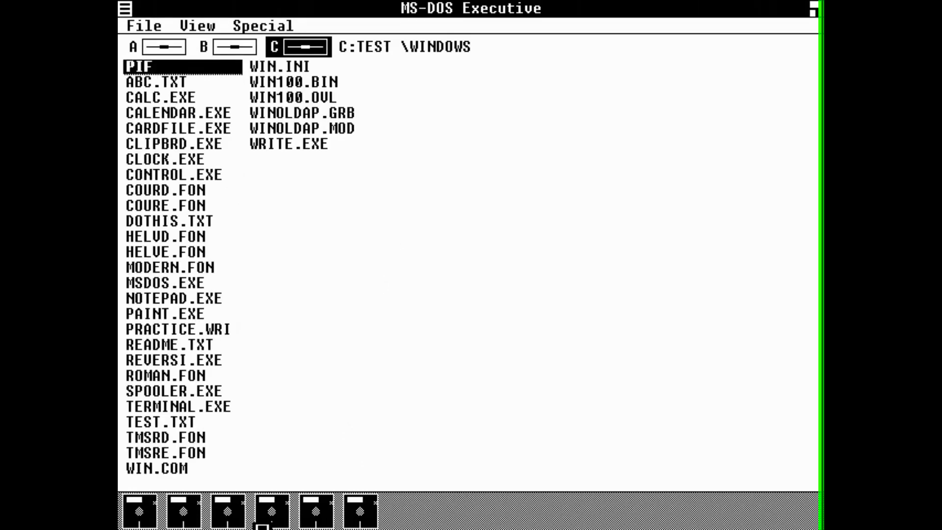
- Restore three minimized Executives and arrange them into three left slots and a right column
double_click(185, 510)
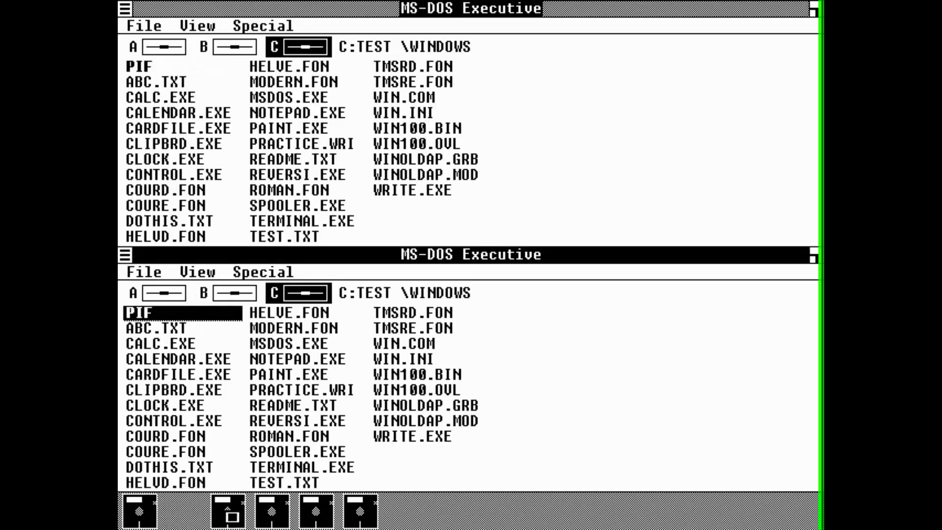
double_click(230, 513)
double_click(270, 511)
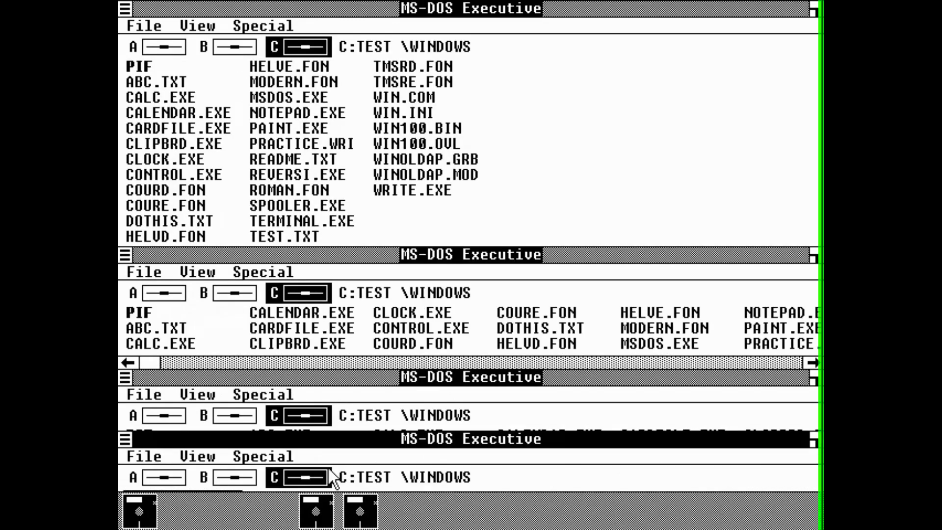
left_click_drag(410, 437, 812, 251)
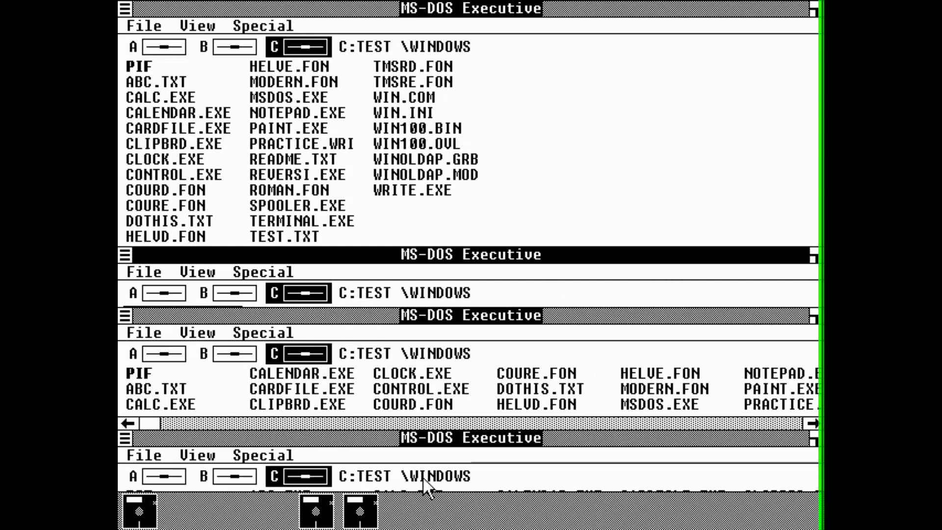
left_click_drag(450, 434, 254, 350)
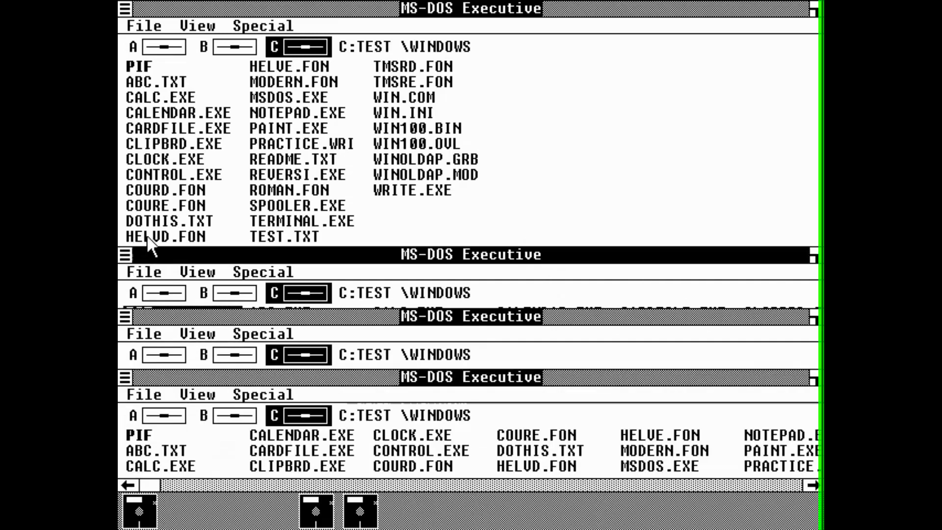
left_click_drag(481, 8, 813, 175)
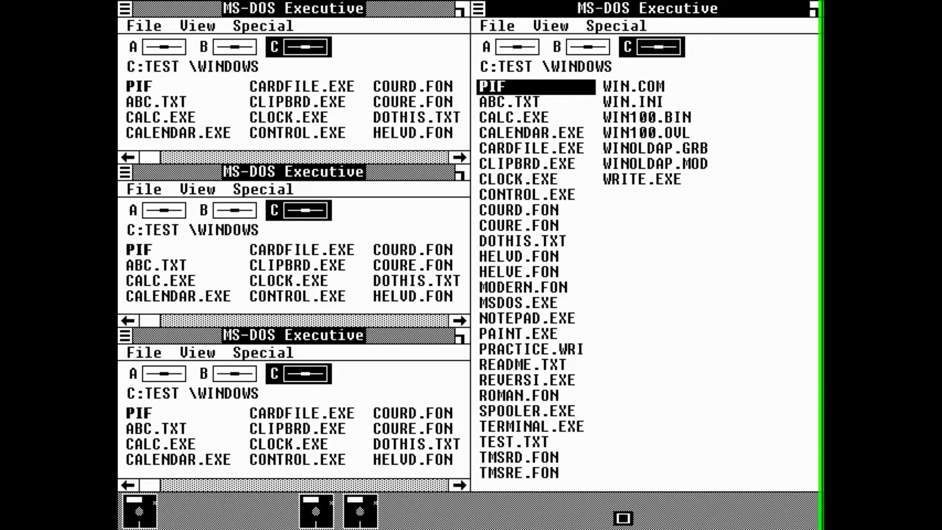
left_click(361, 330)
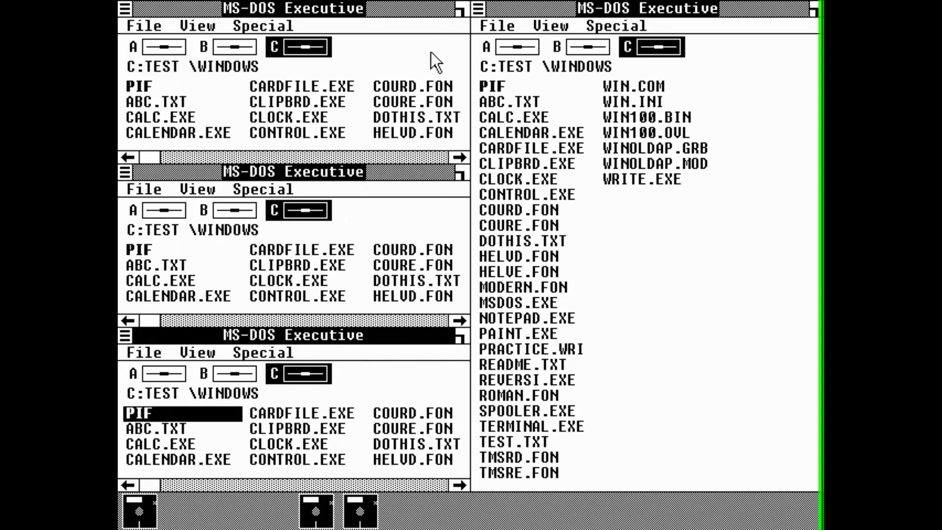
- Close the right-hand, bottom and lower Executive windows from their Control menus
left_click(479, 8)
left_click(478, 9)
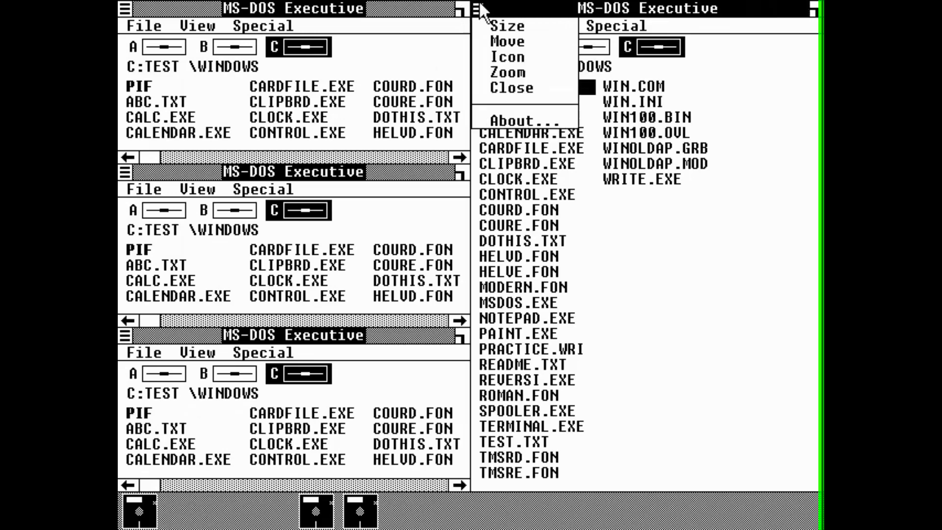
left_click(518, 90)
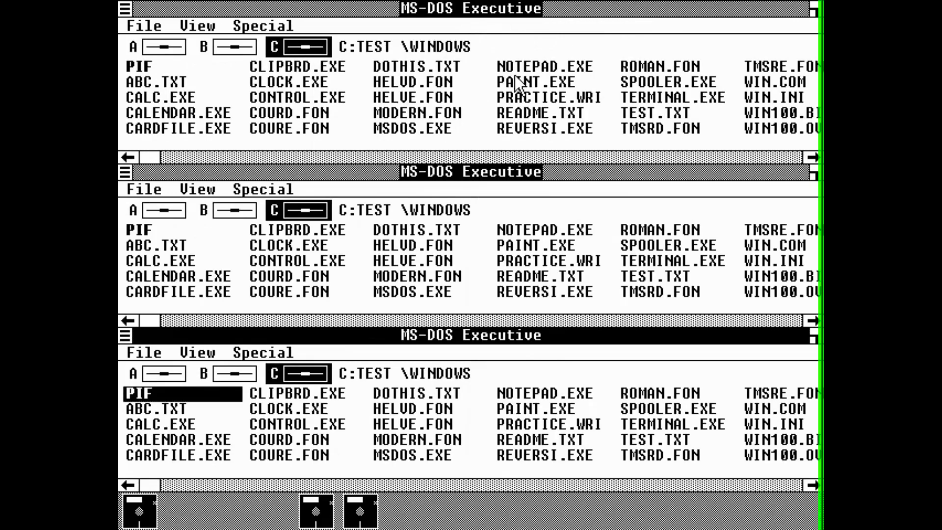
left_click(120, 334)
left_click(175, 420)
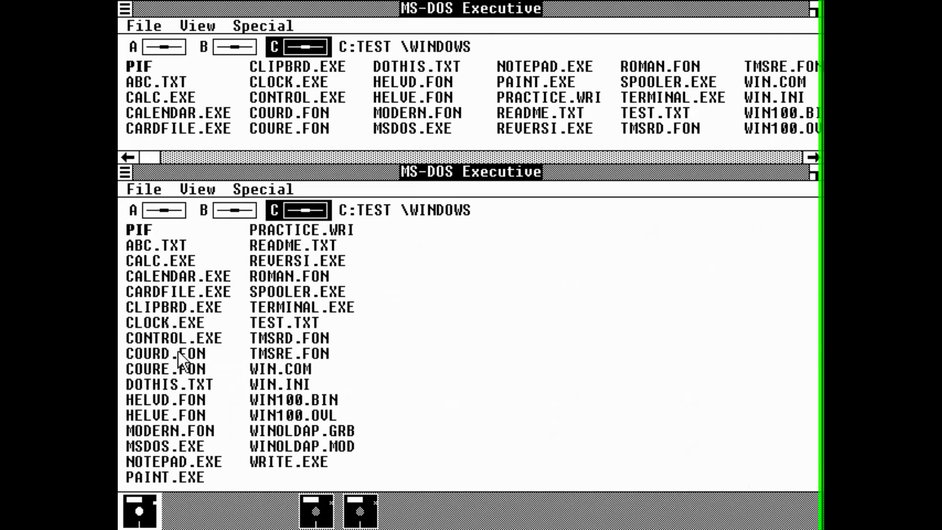
left_click(127, 170)
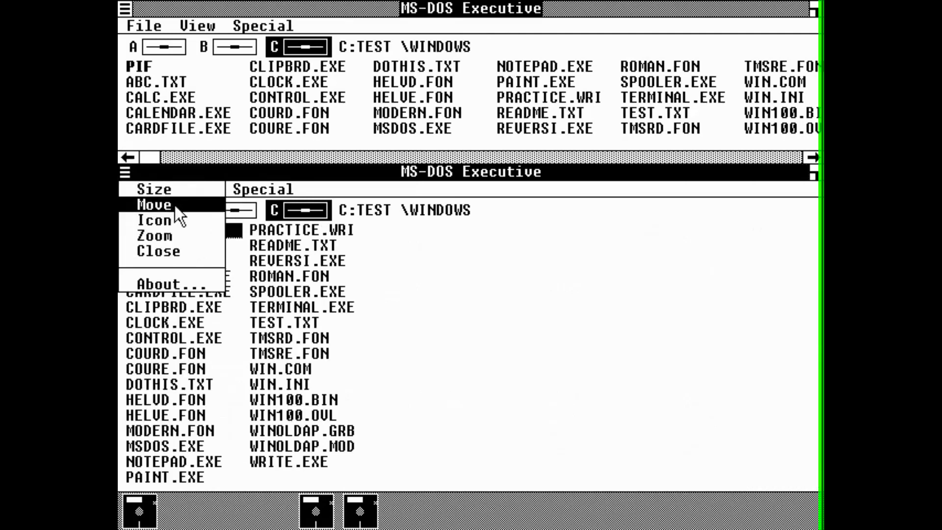
left_click(190, 250)
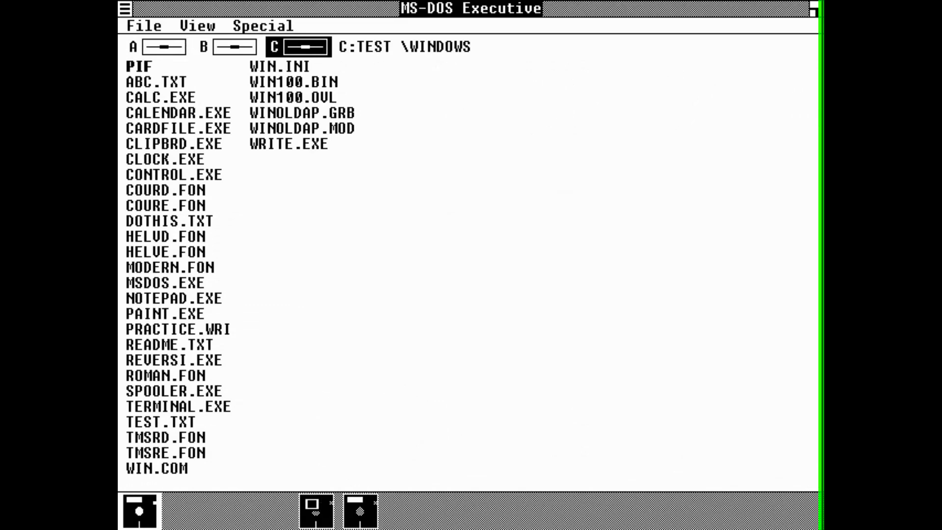
- Open one more Executive copy, then close the extra windows until one listing remains
double_click(360, 510)
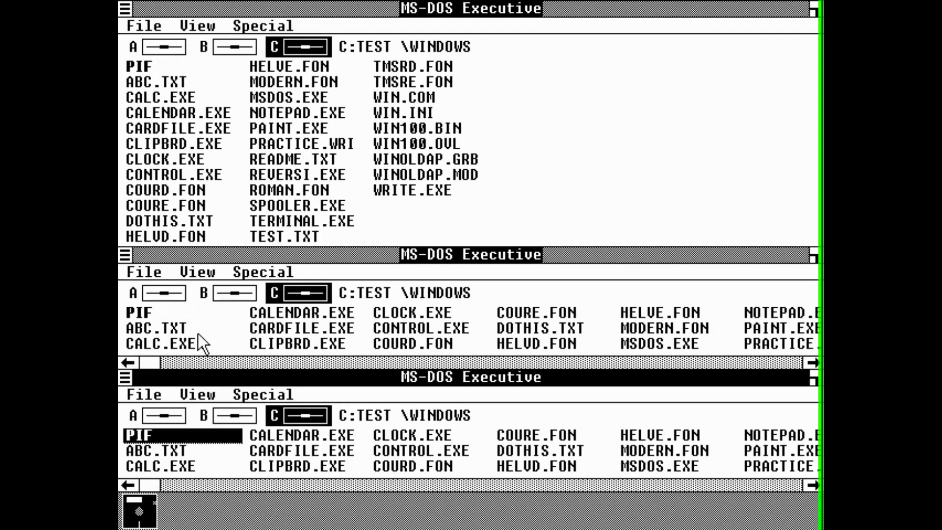
left_click(125, 378)
left_click(176, 451)
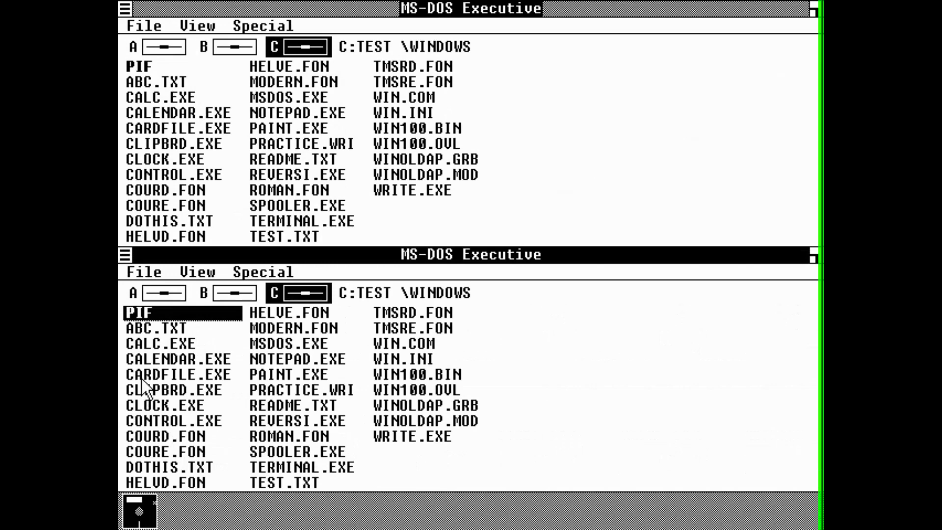
left_click(123, 255)
left_click(162, 337)
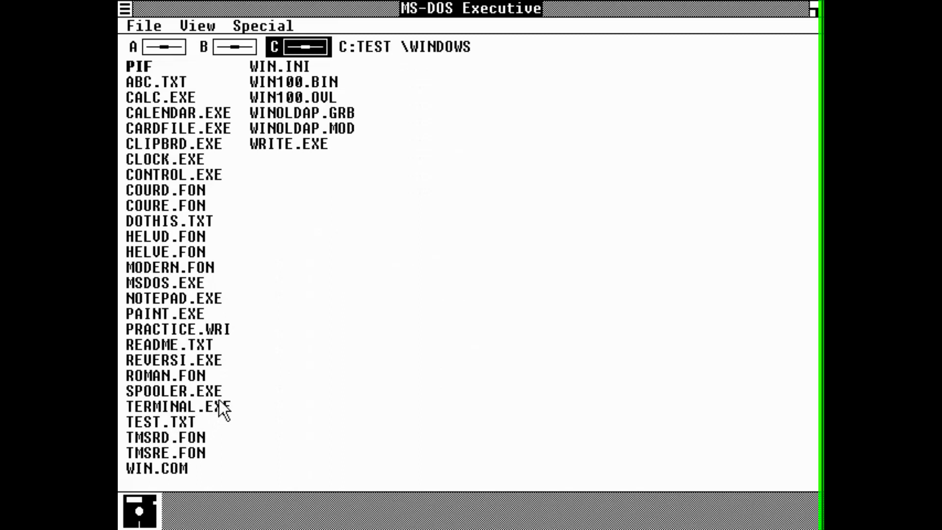
- Run SPOOLER.EXE and ROMAN.FON, dismiss both error messages, then open PRACTICE.WRI
double_click(199, 391)
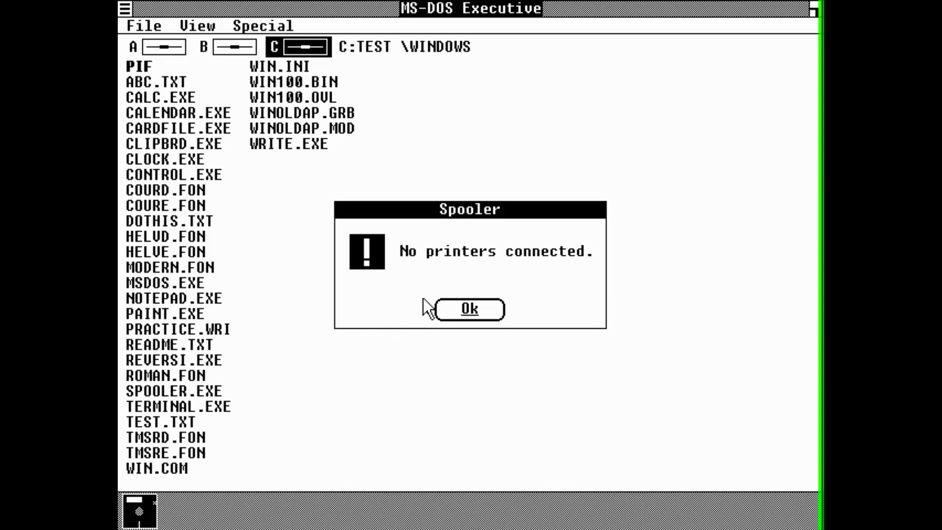
left_click(470, 309)
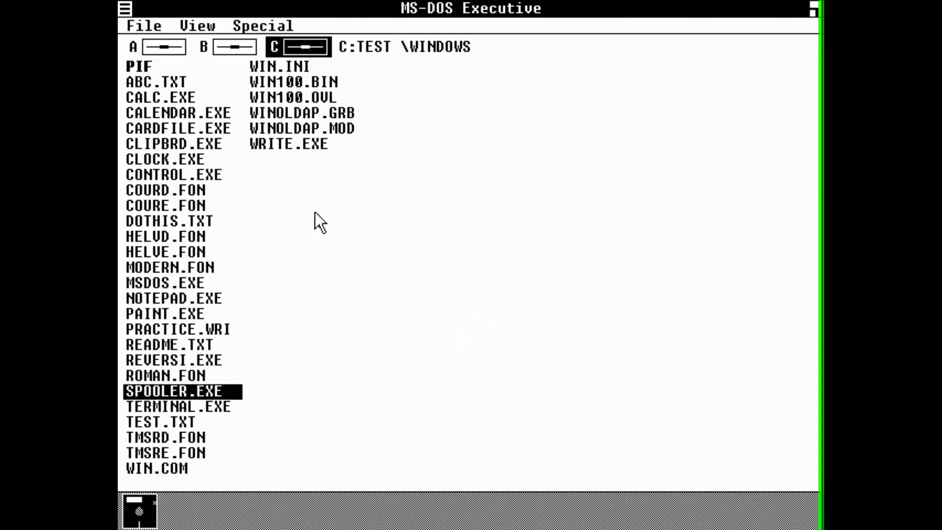
left_click(189, 374)
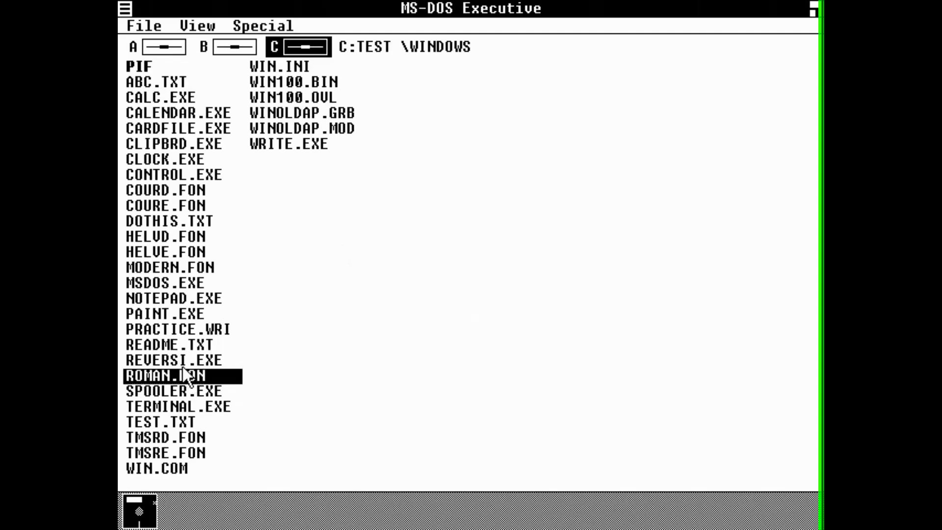
double_click(195, 374)
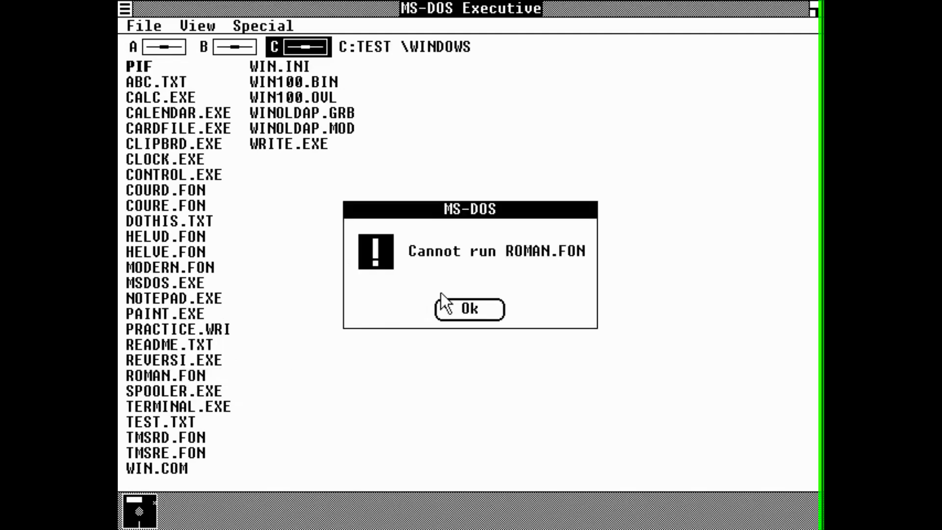
left_click(465, 316)
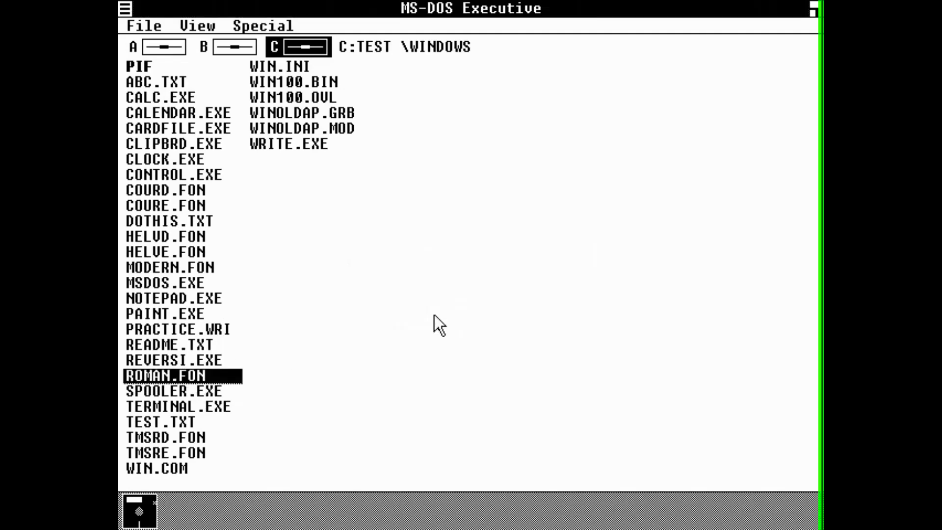
double_click(207, 329)
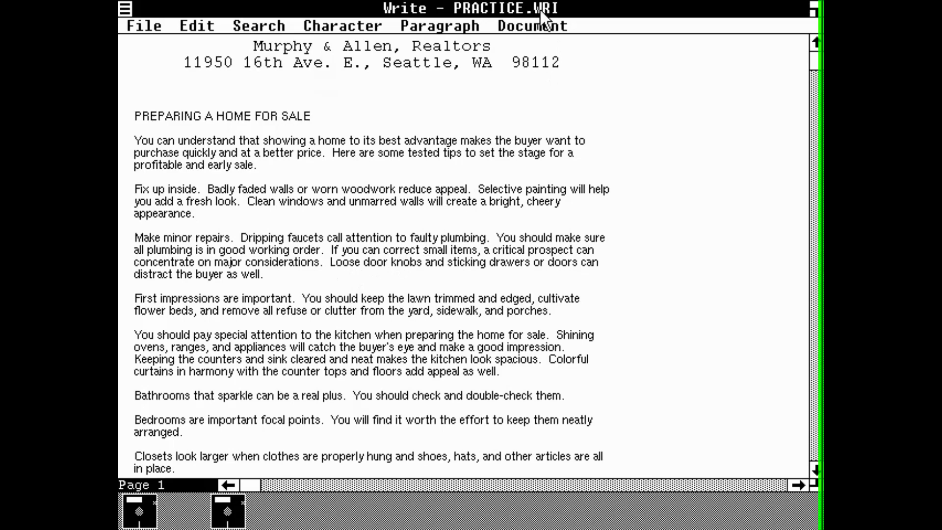
- Place the caret in PRACTICE.WRI's kitchen paragraph, then open TEST.TXT in Notepad and select CLIPBRD.EXE
left_click(365, 334)
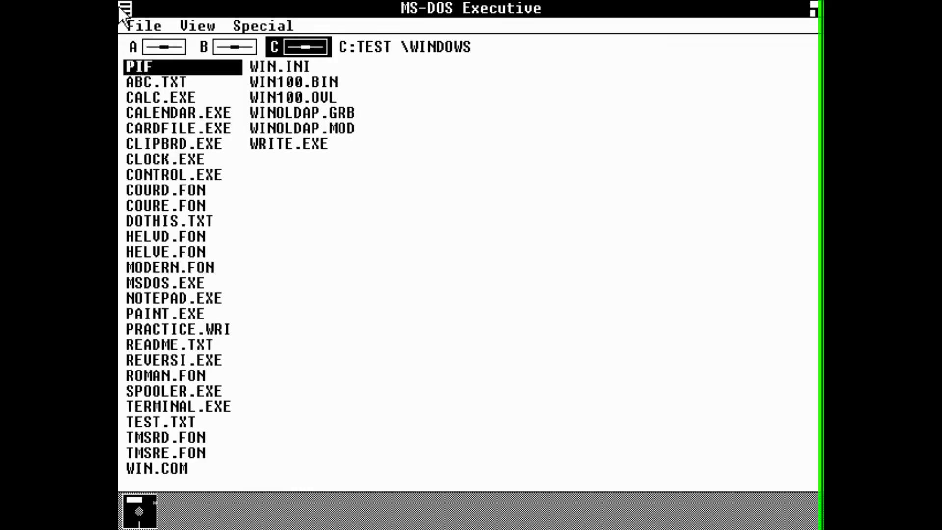
left_click(199, 429)
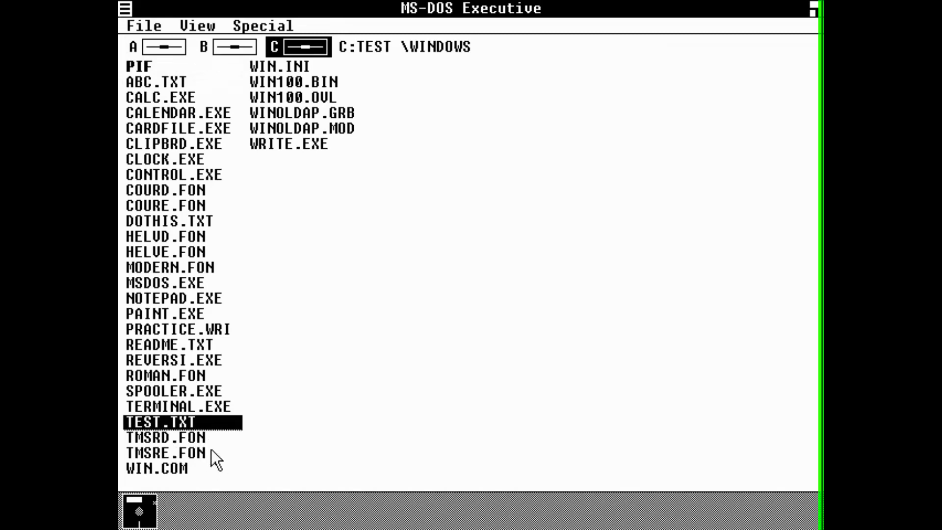
double_click(204, 424)
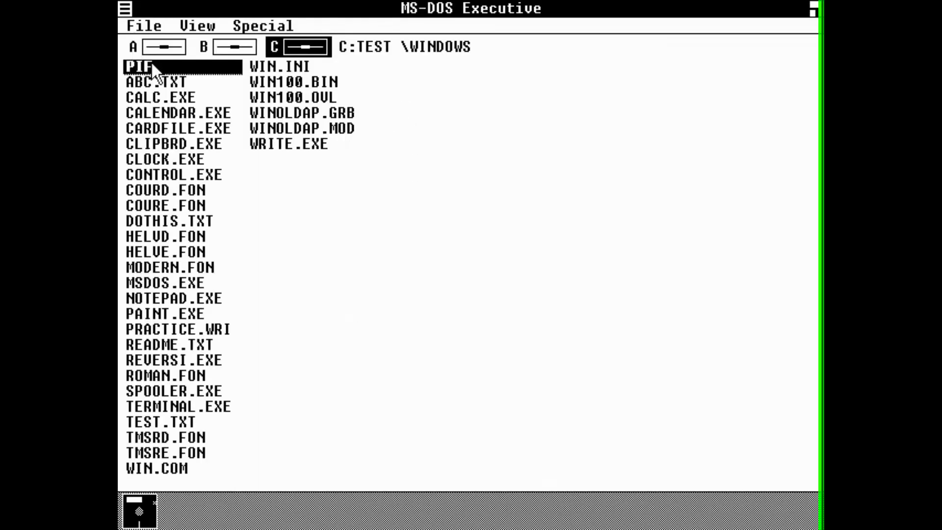
left_click(190, 174)
left_click(179, 147)
- Open TEST.TXT, copy the word 'Test' to the clipboard, and close Notepad without saving
double_click(178, 147)
double_click(178, 412)
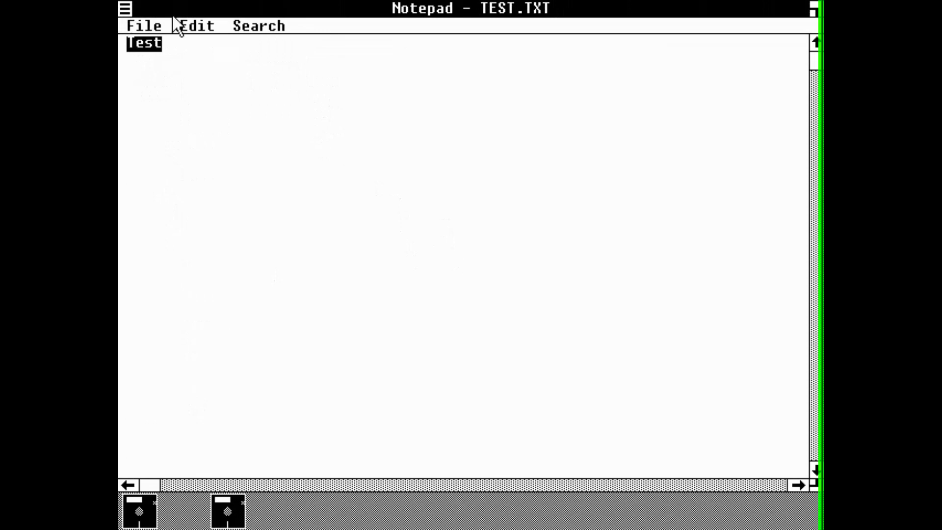
left_click_drag(157, 25, 329, 96)
left_click_drag(124, 7, 173, 93)
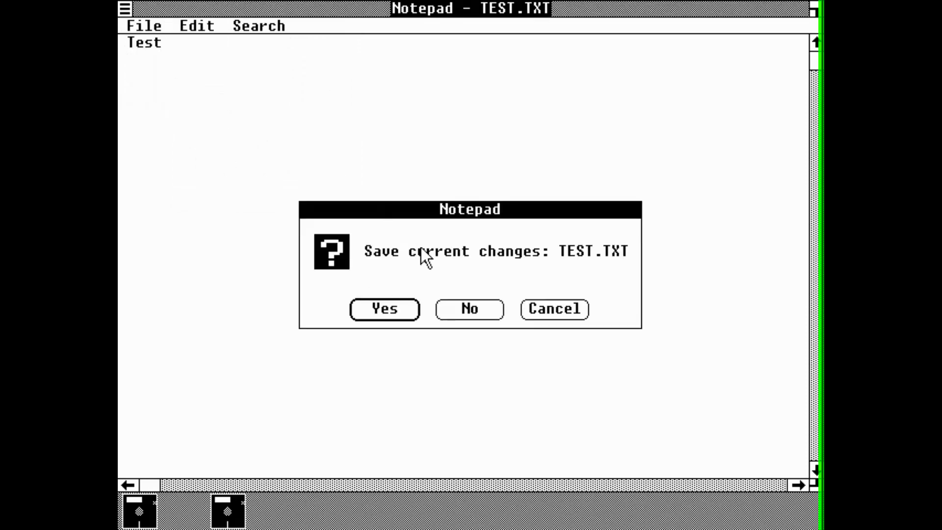
left_click(482, 316)
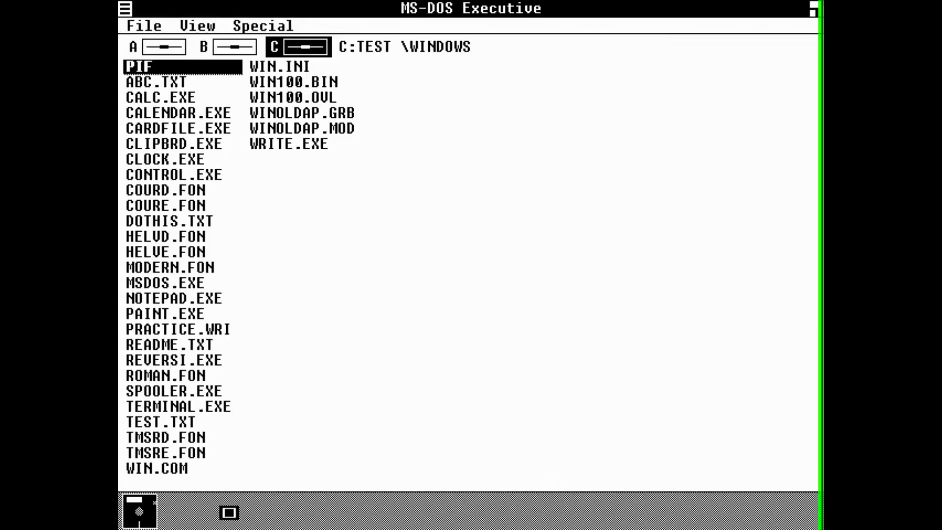
double_click(168, 144)
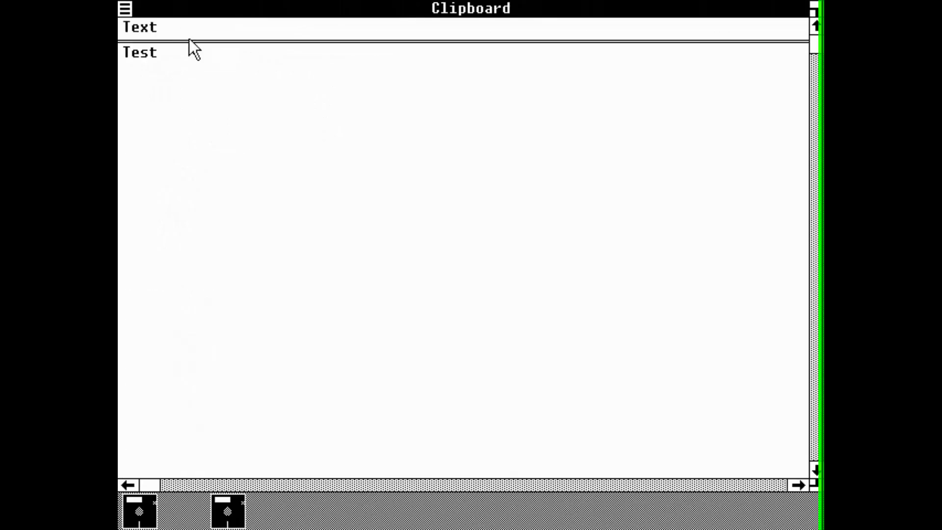
left_click(124, 8)
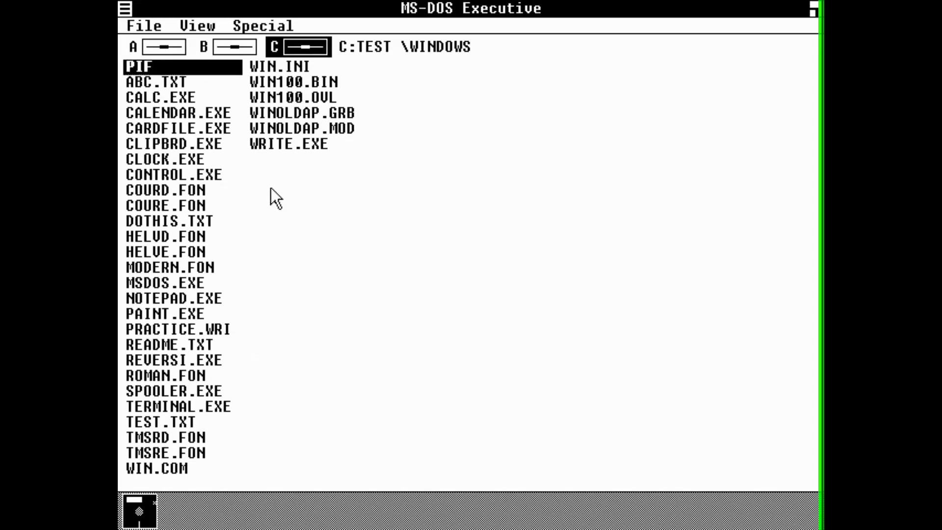
left_click(167, 193)
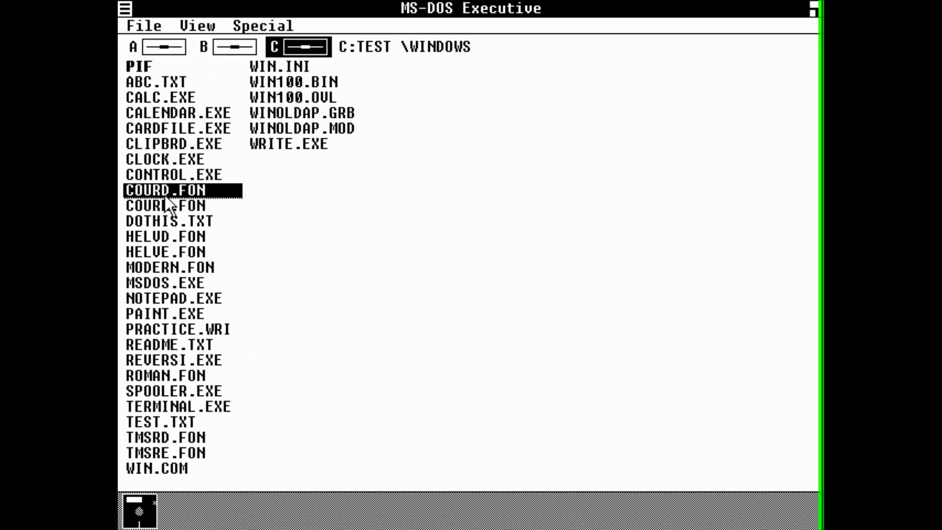
double_click(189, 160)
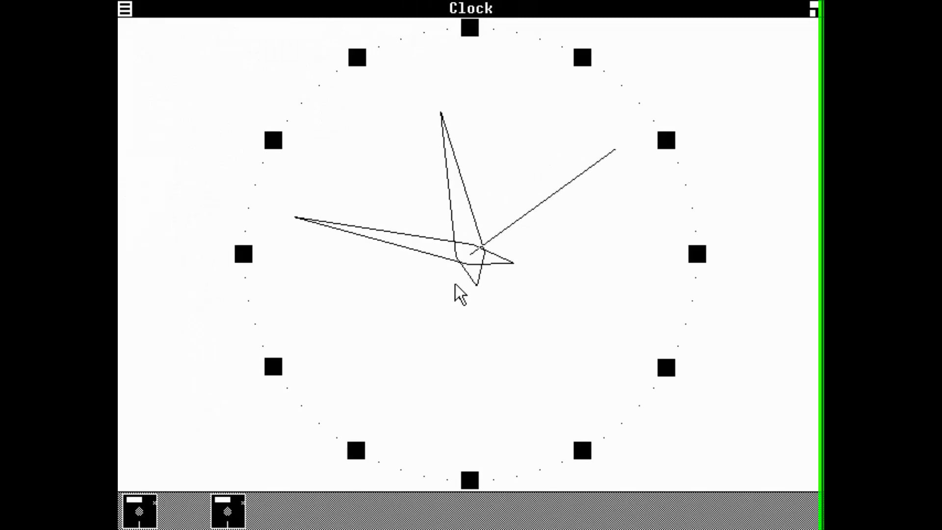
left_click(124, 8)
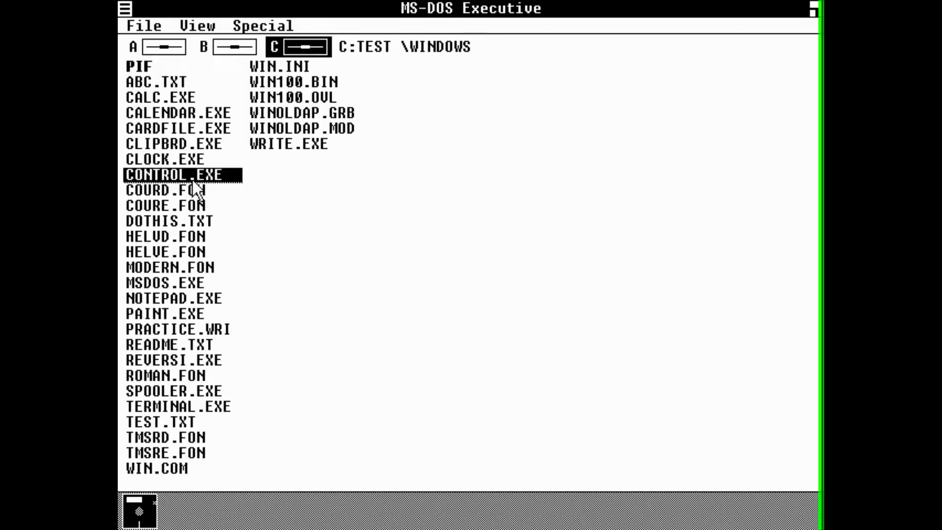
- Open Control Panel, test the double-click speed, and view then cancel the screen colour settings
double_click(189, 180)
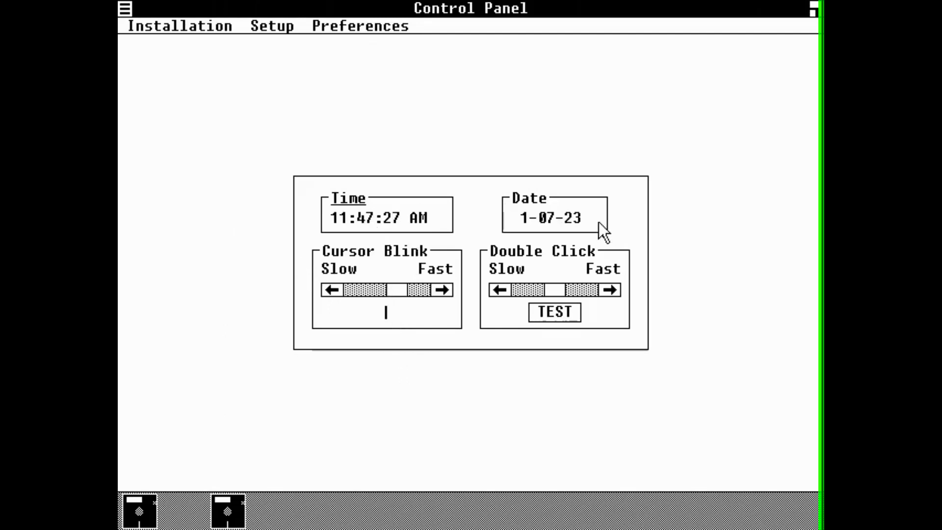
double_click(569, 310)
double_click(569, 310)
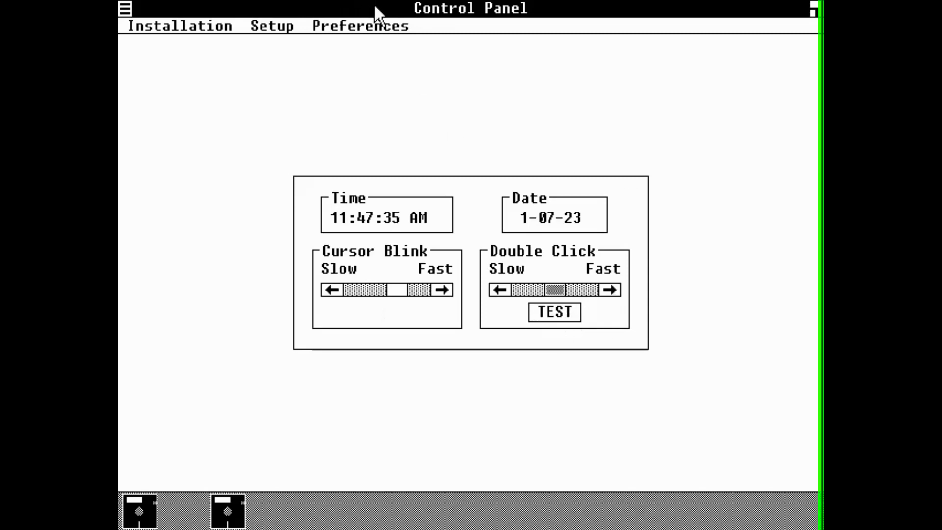
left_click(395, 26)
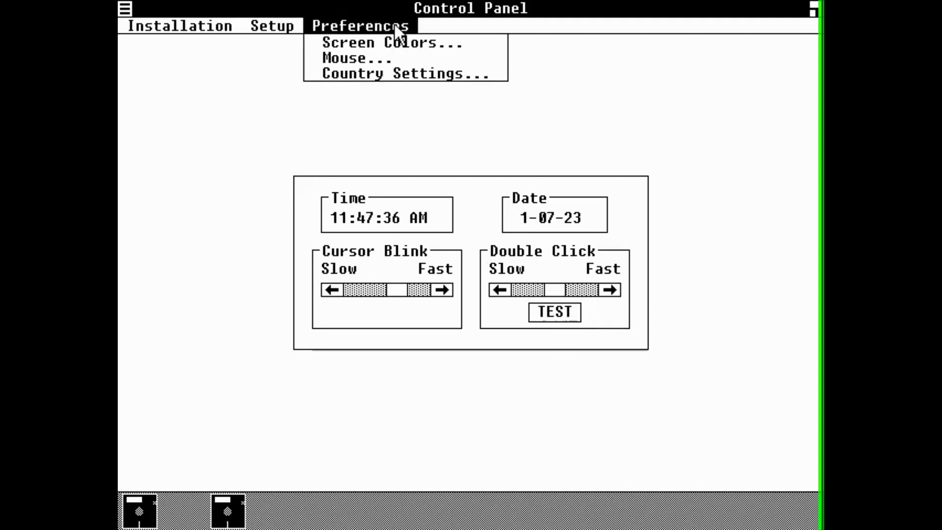
left_click(408, 42)
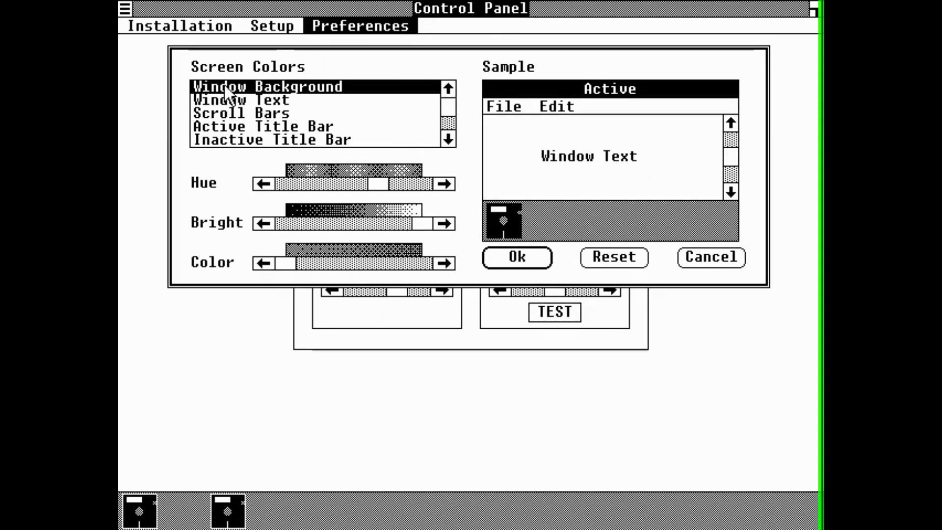
left_click(718, 255)
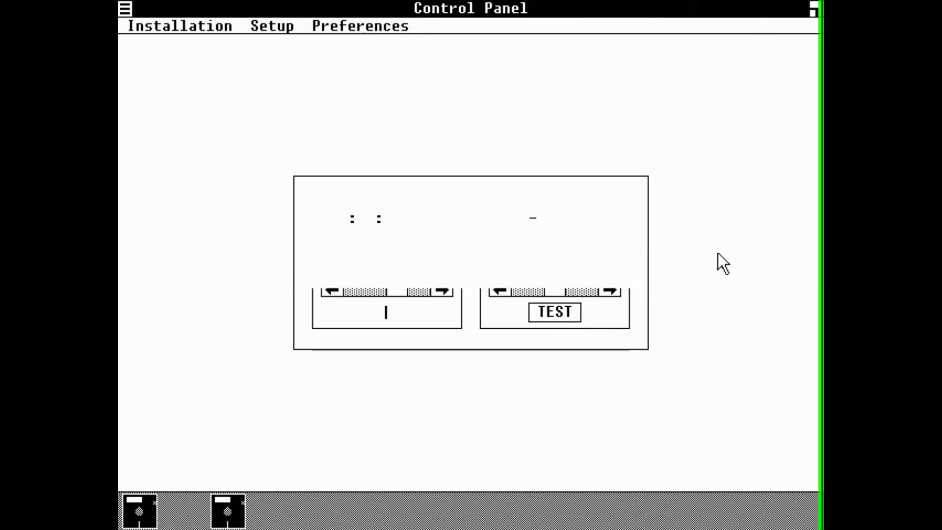
- View Mouse Options and Communications Port settings, cancelling both without changes
left_click(364, 27)
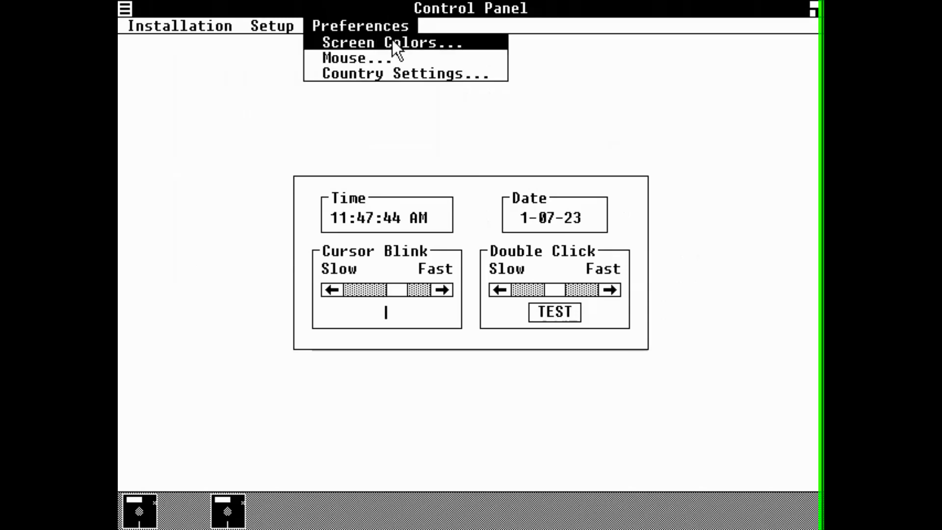
left_click(394, 56)
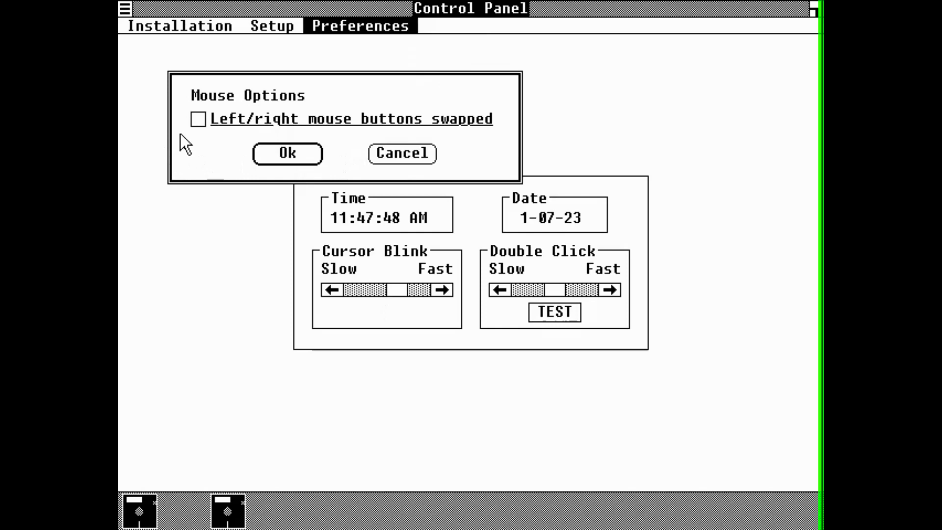
left_click(400, 144)
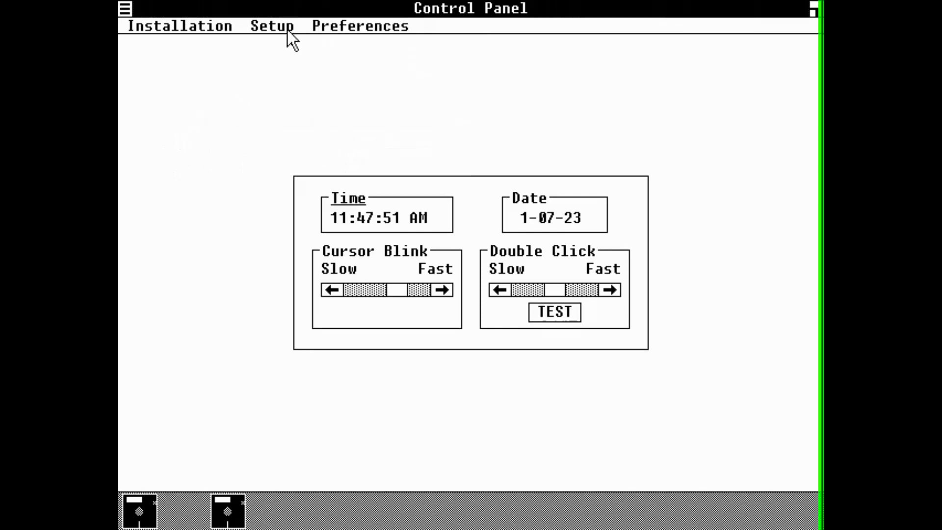
left_click(285, 30)
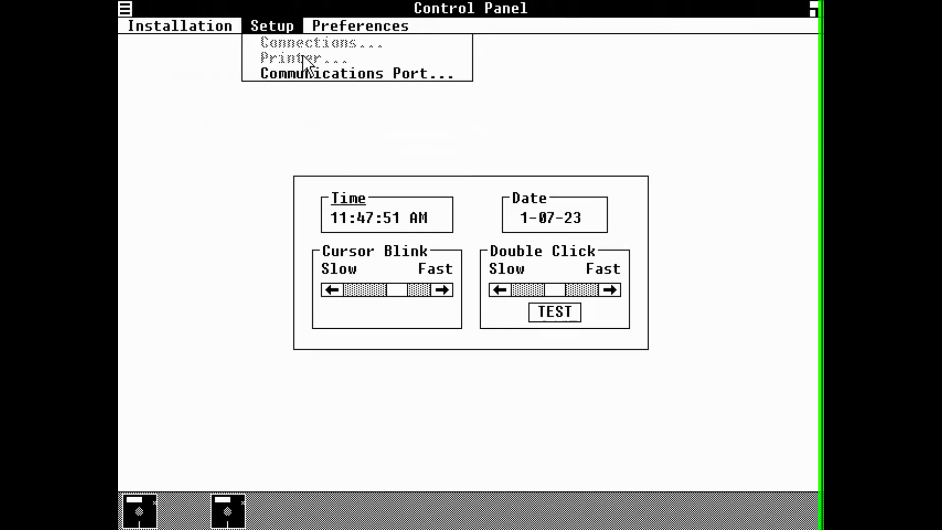
left_click(316, 75)
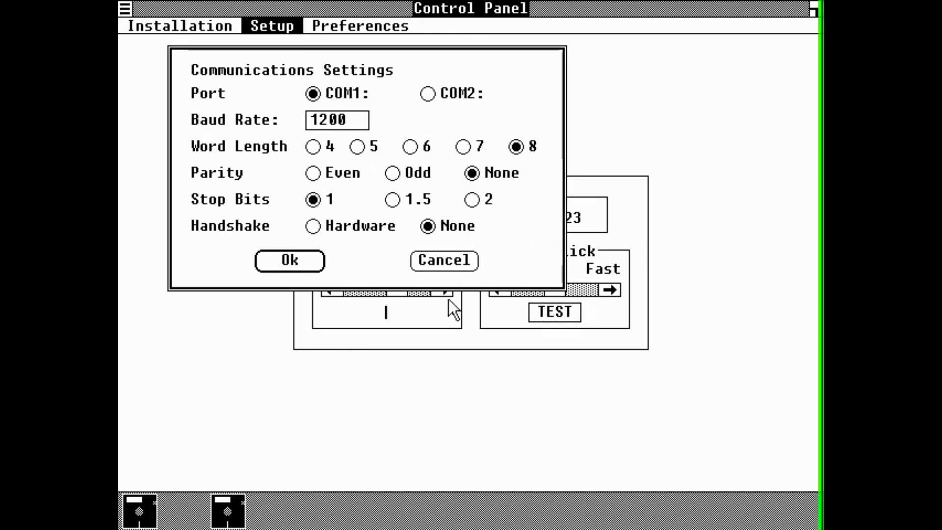
left_click(459, 264)
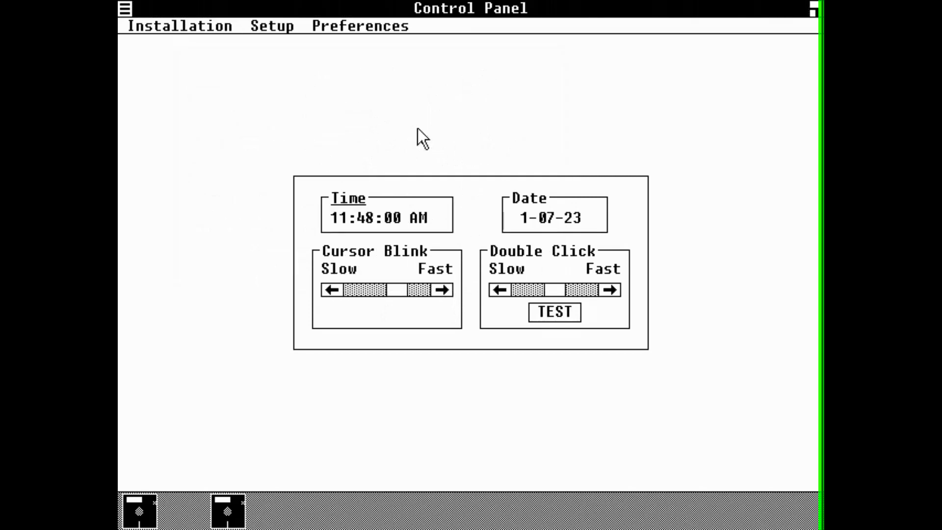
- Look through the Installation menu, then close Control Panel from its Control menu
left_click(183, 29)
left_click(182, 29)
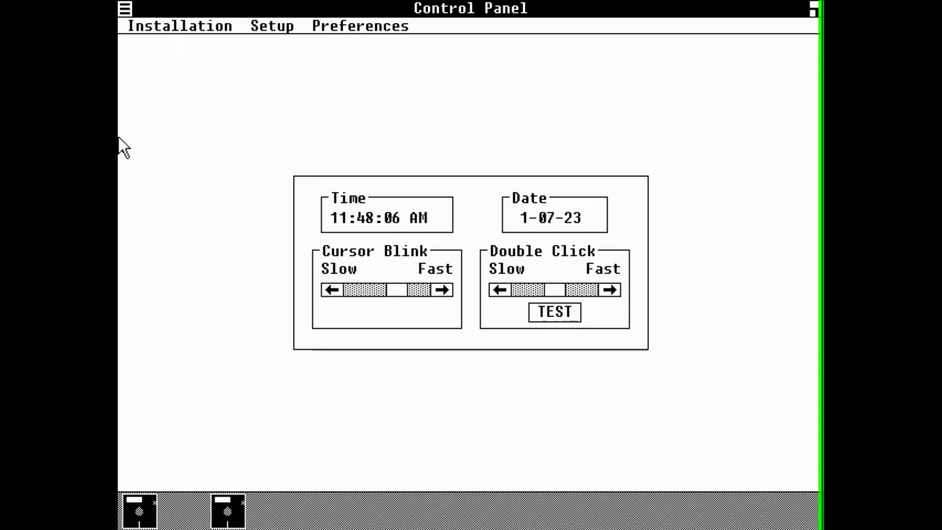
left_click(181, 27)
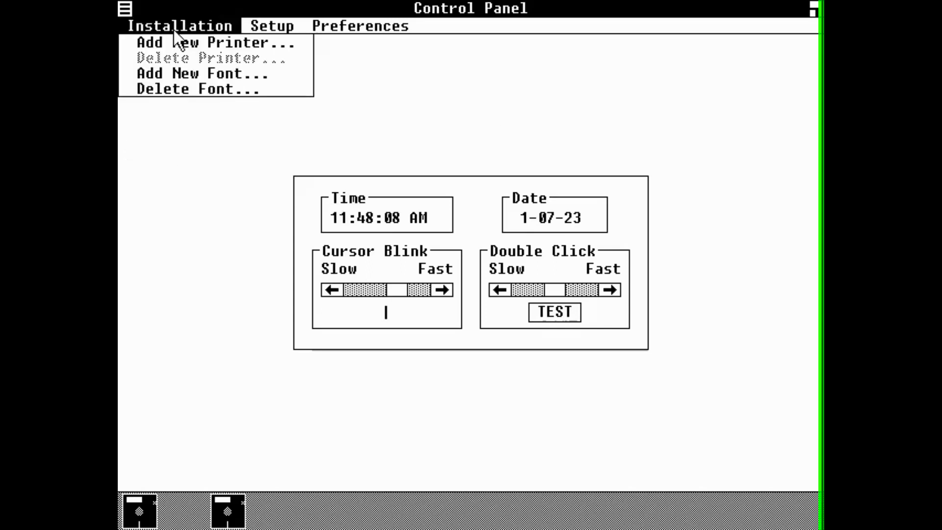
left_click(138, 22)
left_click(125, 9)
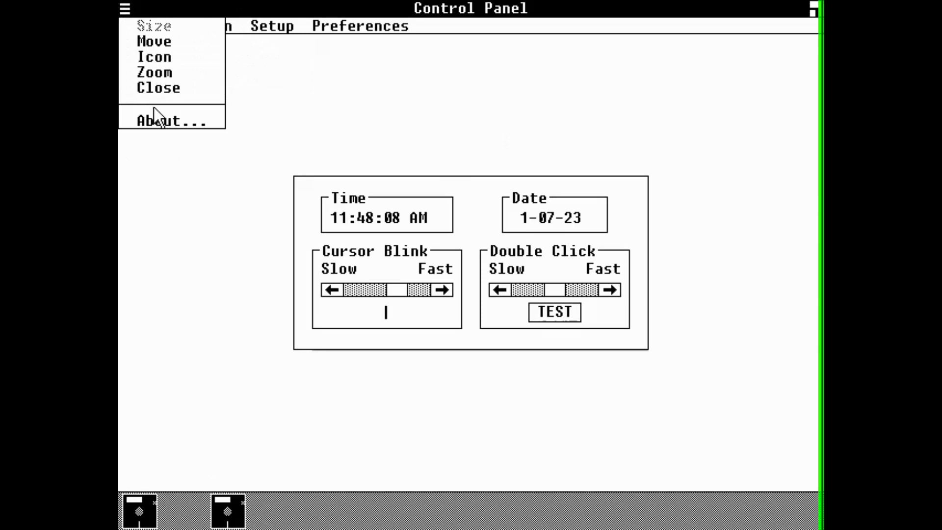
left_click(180, 89)
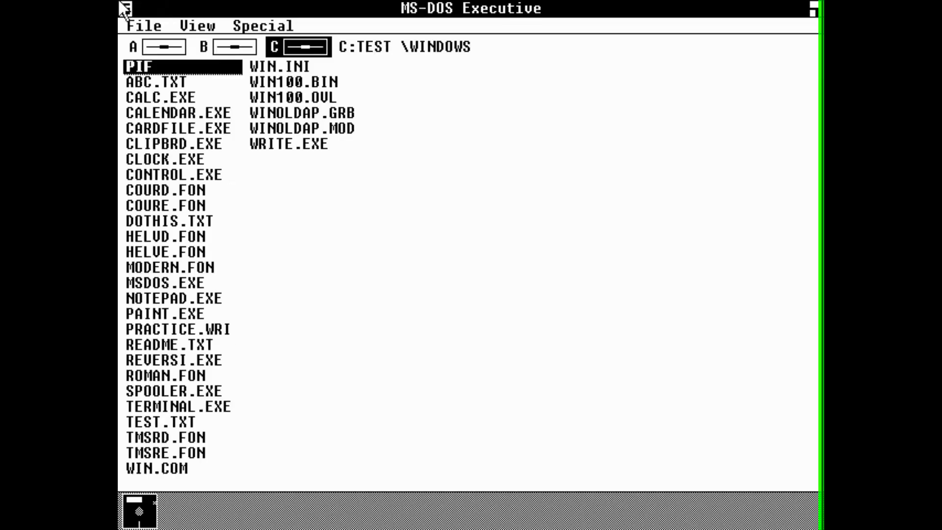
left_click(125, 9)
left_click(170, 90)
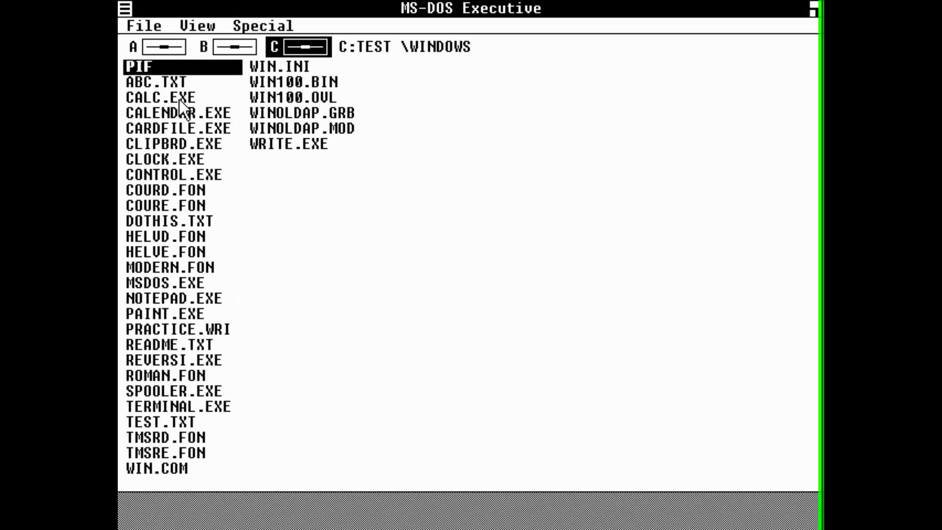
left_click(166, 112)
double_click(166, 113)
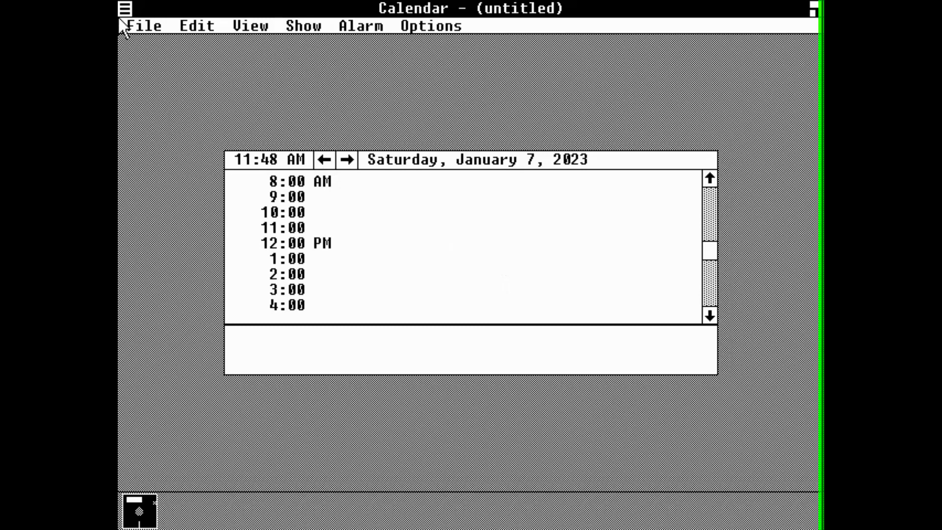
left_click(141, 24)
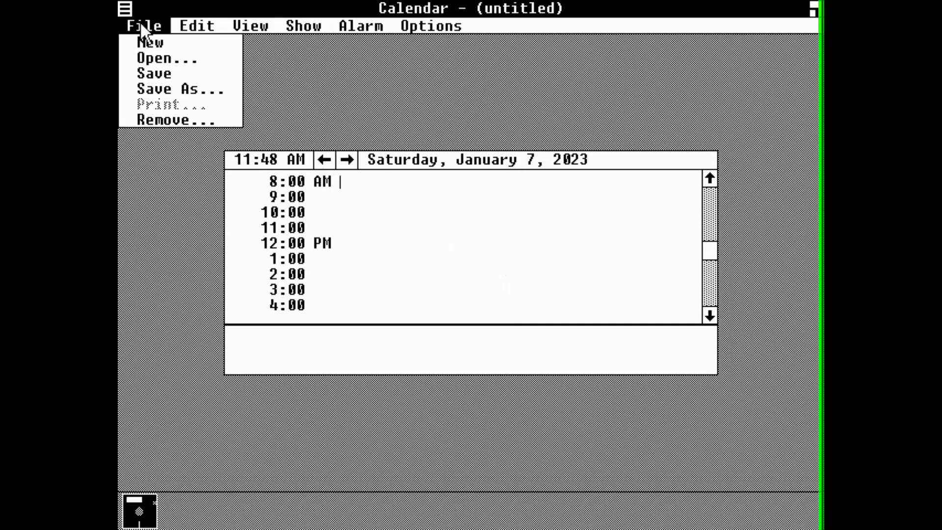
left_click(188, 89)
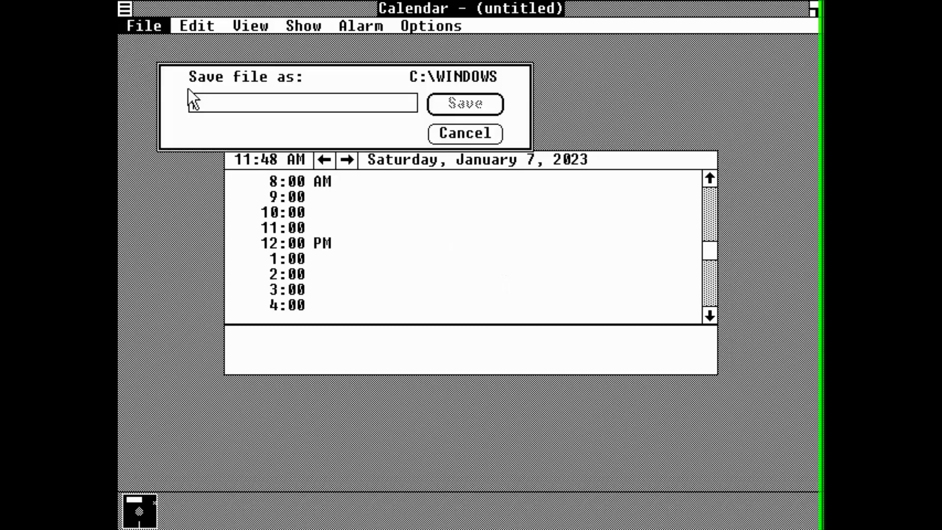
left_click(463, 133)
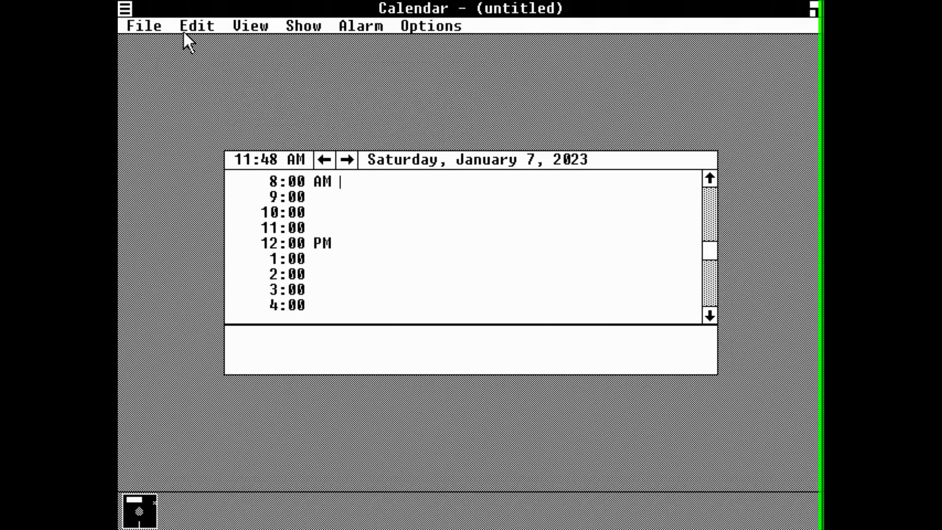
left_click_drag(184, 31, 276, 55)
left_click_drag(270, 21, 376, 59)
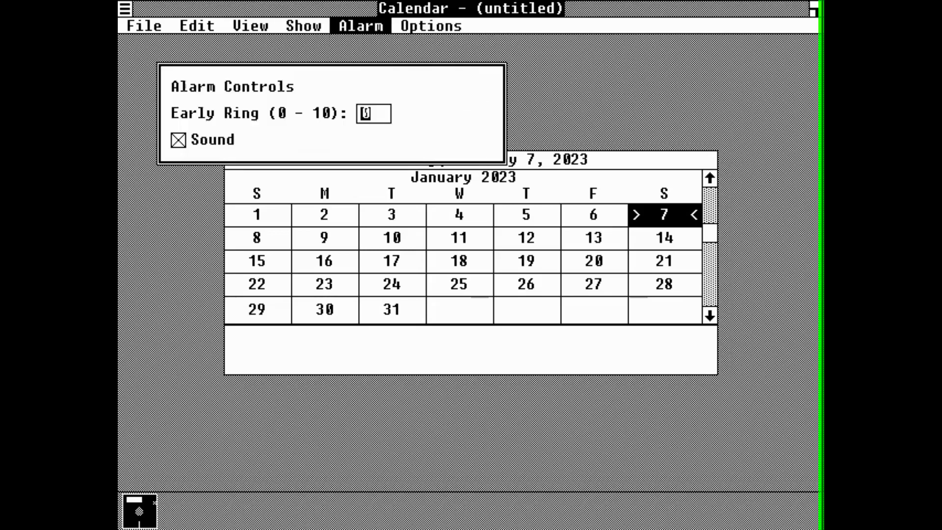
left_click(441, 147)
left_click_drag(410, 23, 134, 93)
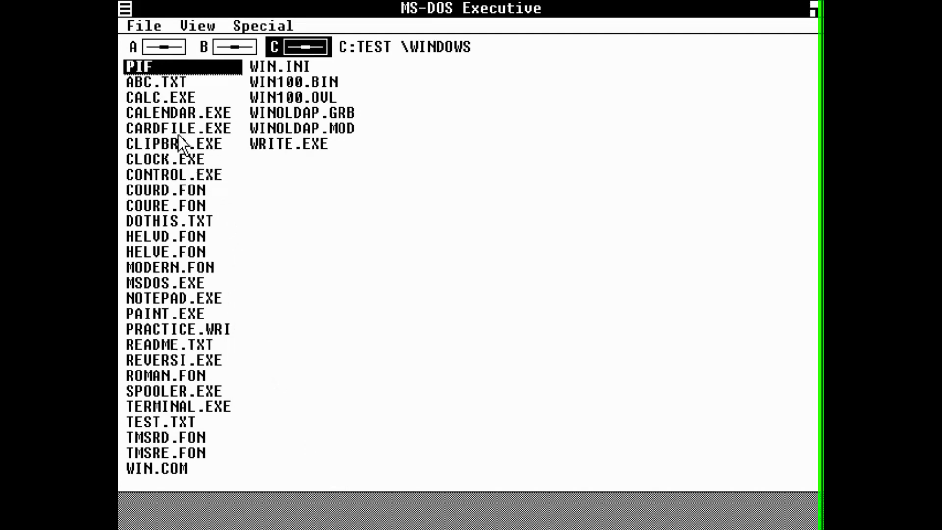
double_click(193, 122)
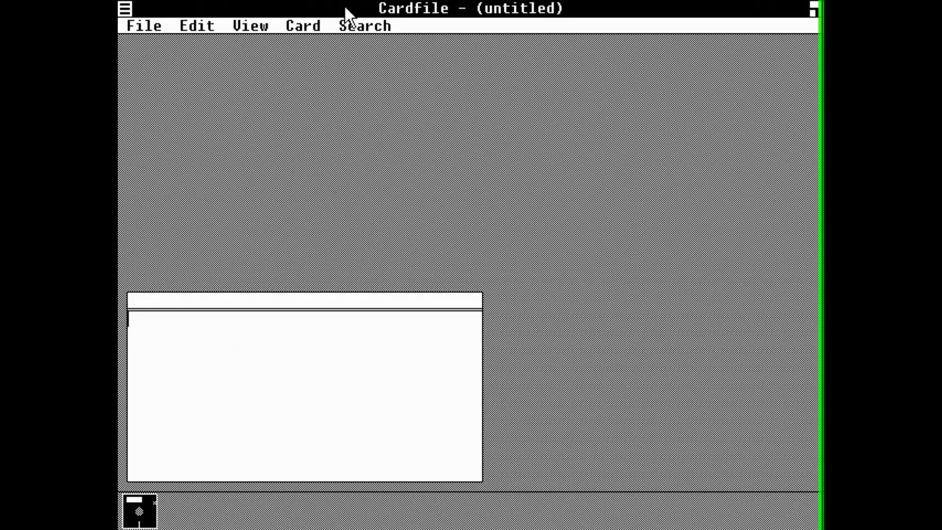
left_click_drag(368, 23, 202, 27)
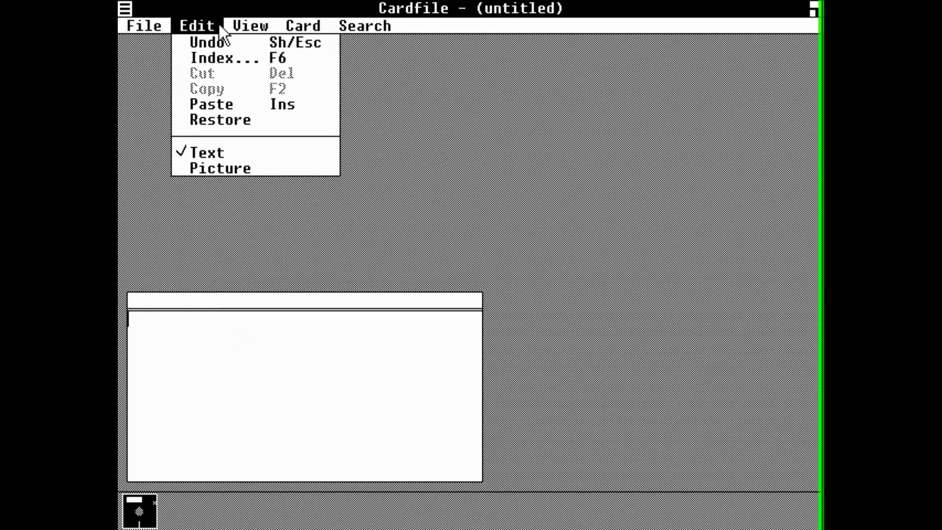
left_click(219, 27)
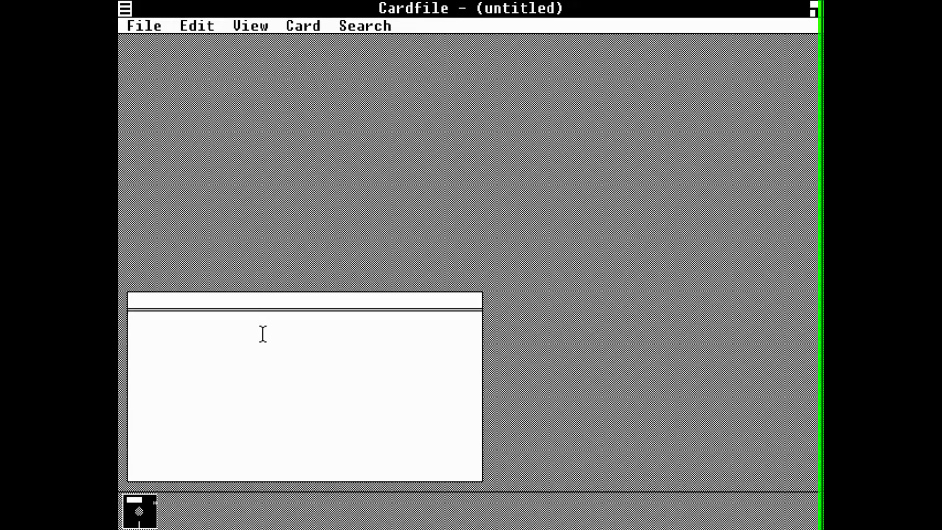
type("TEST")
double_click(280, 300)
type("TEST")
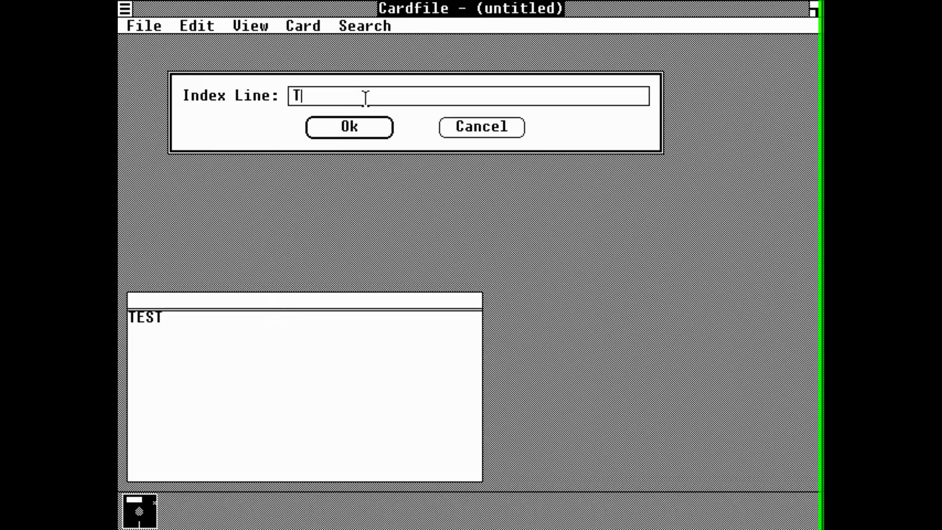
key("Return")
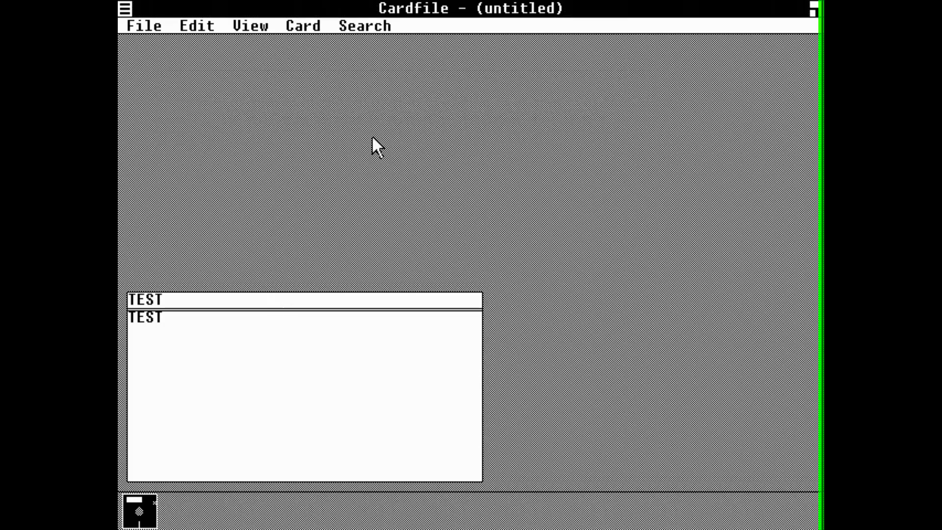
left_click(281, 29)
left_click(325, 43)
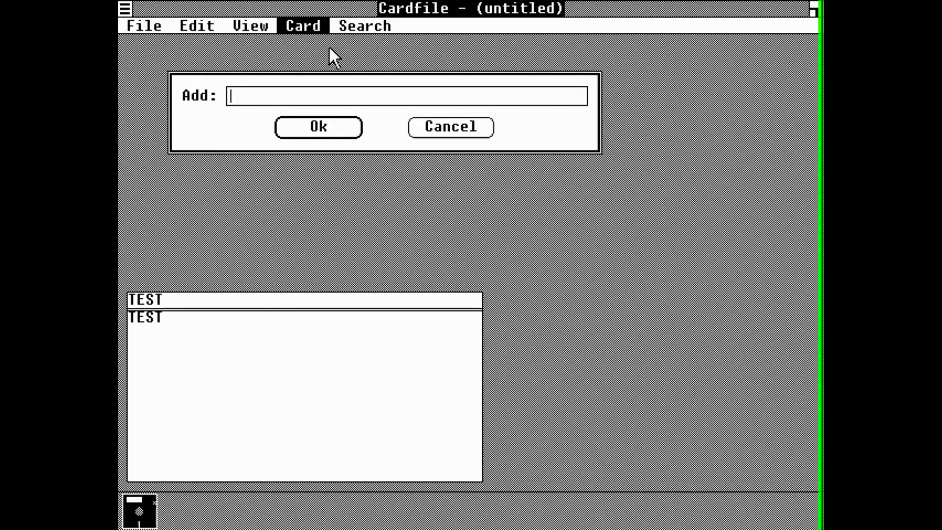
type("123")
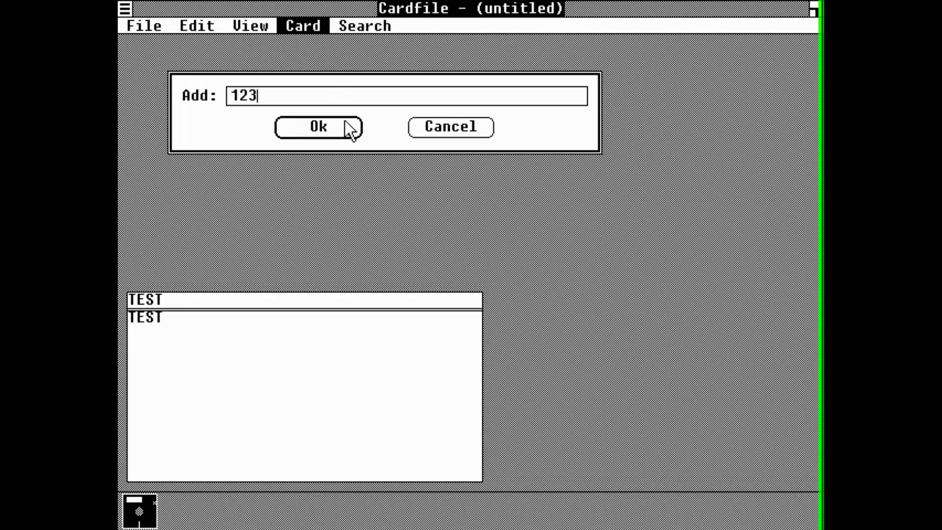
left_click(344, 124)
type("1234")
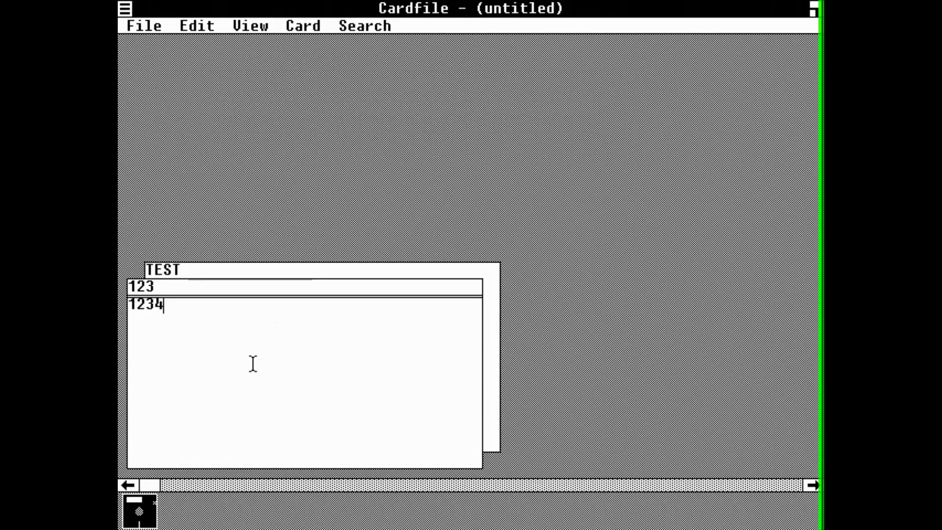
left_click(144, 20)
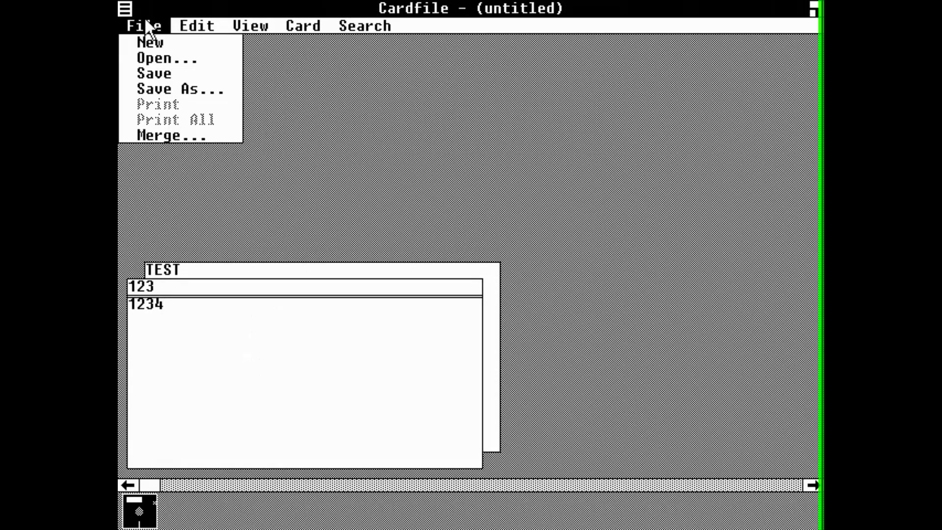
left_click(176, 85)
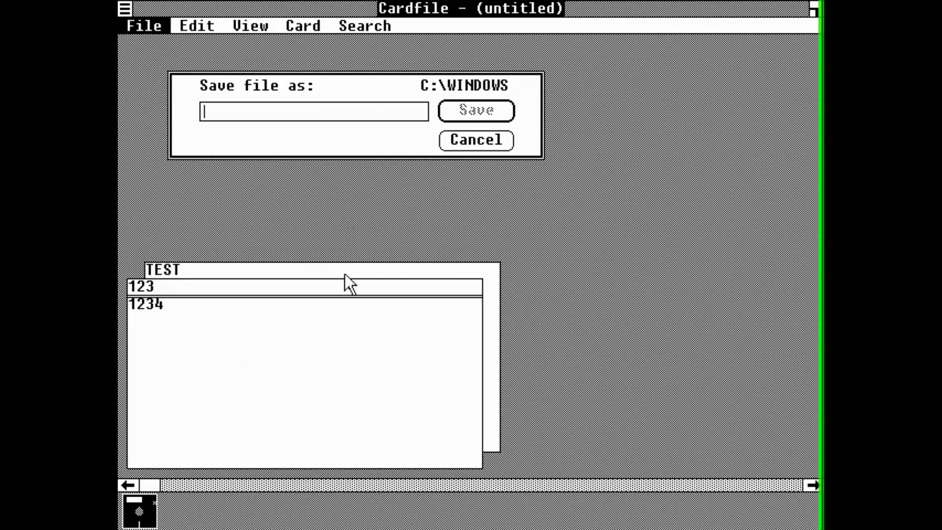
left_click(511, 141)
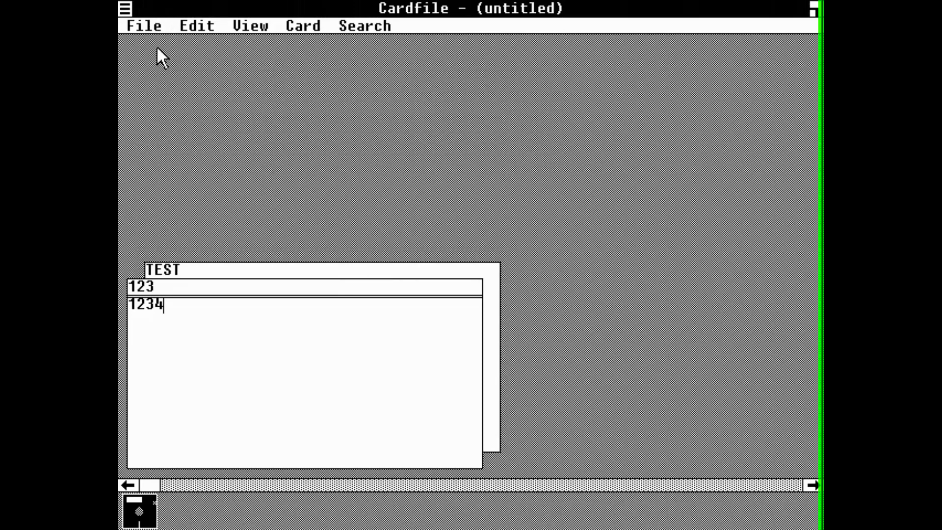
left_click(145, 27)
left_click(122, 9)
left_click(122, 9)
left_click(156, 86)
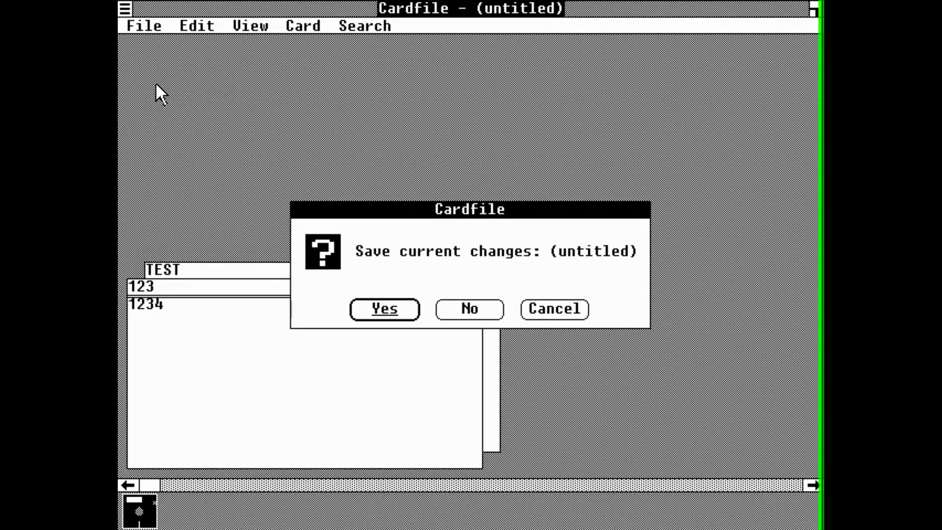
left_click(465, 313)
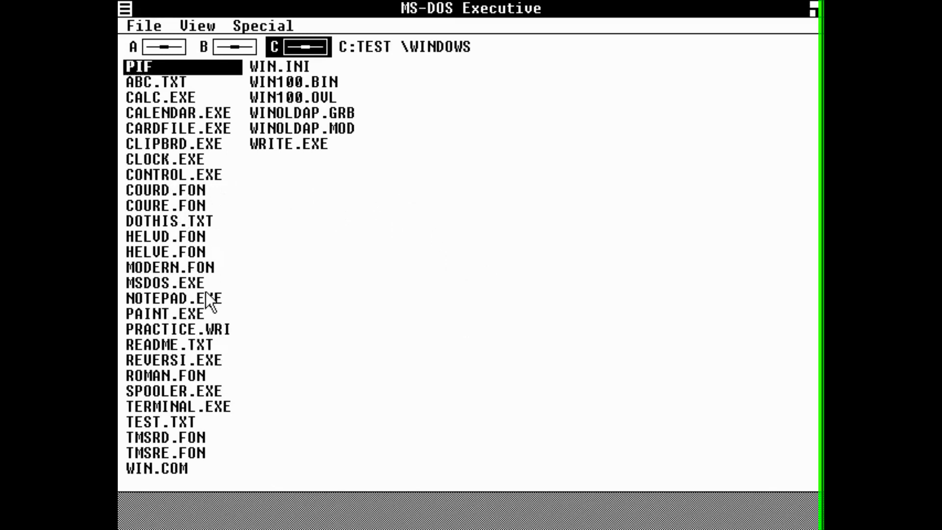
left_click(196, 280)
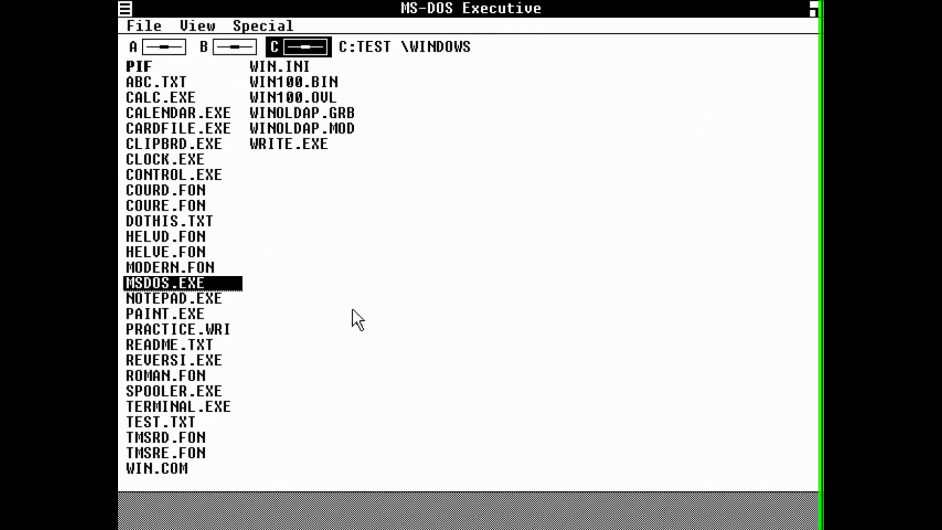
double_click(210, 299)
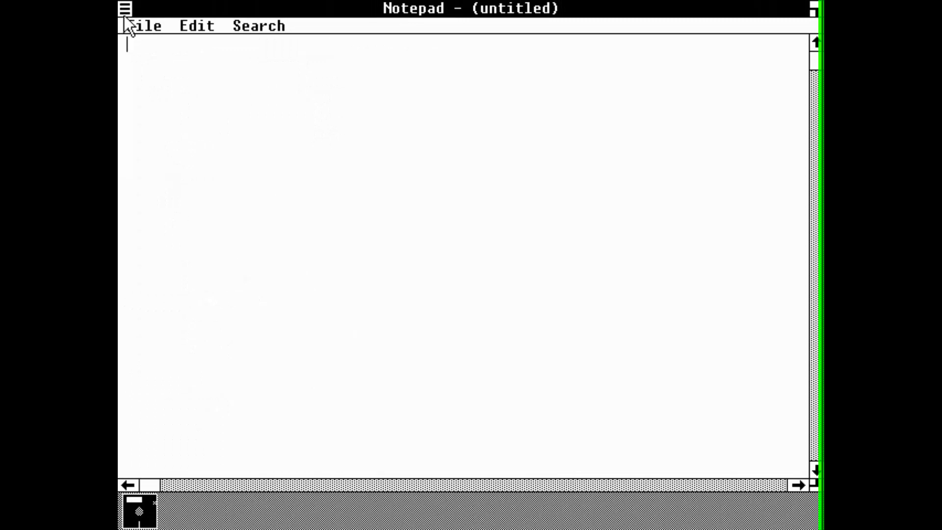
left_click(124, 9)
left_click(124, 9)
left_click_drag(124, 8, 341, 145)
type("Test")
left_click(144, 26)
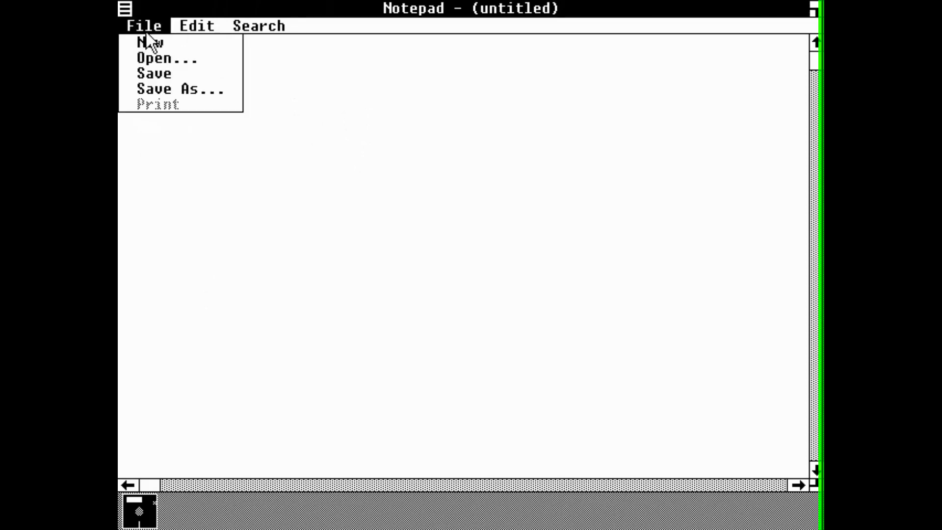
left_click(140, 24)
left_click_drag(124, 8, 152, 88)
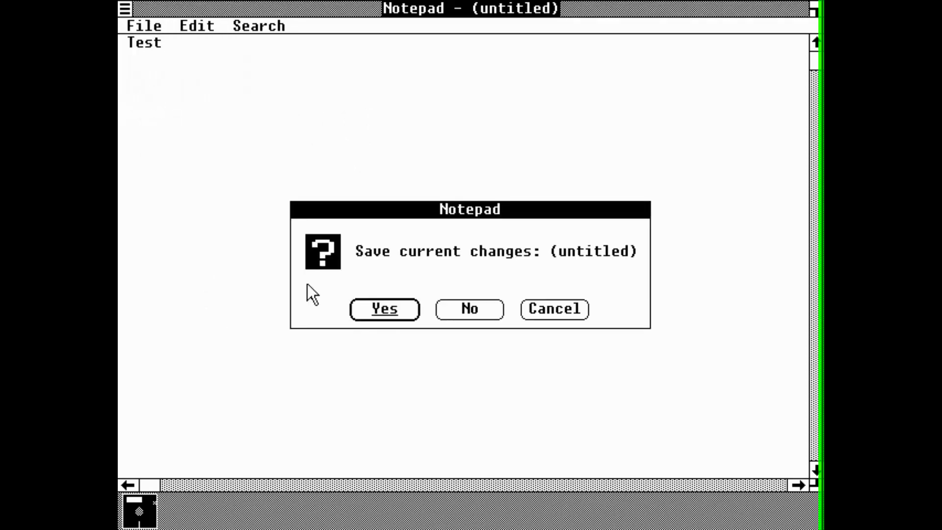
left_click(474, 312)
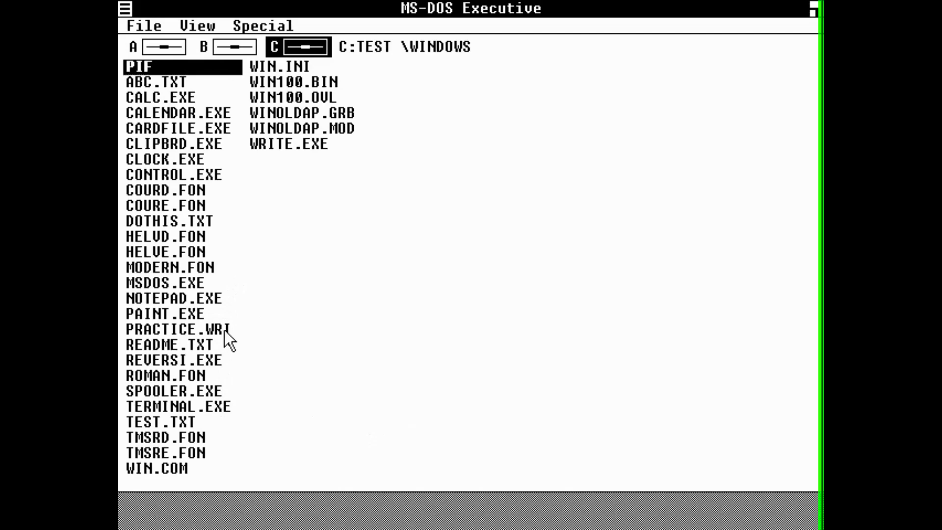
left_click(178, 357)
double_click(179, 357)
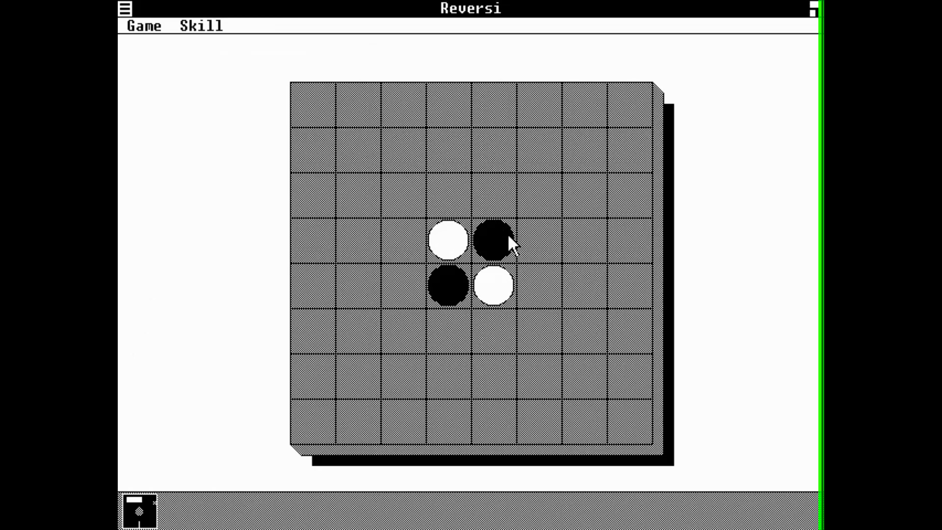
left_click(544, 246)
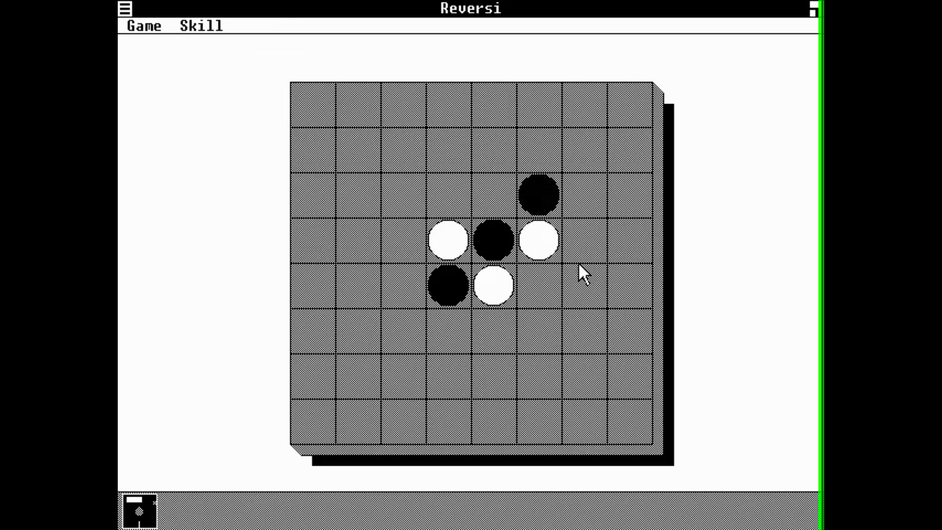
left_click(603, 196)
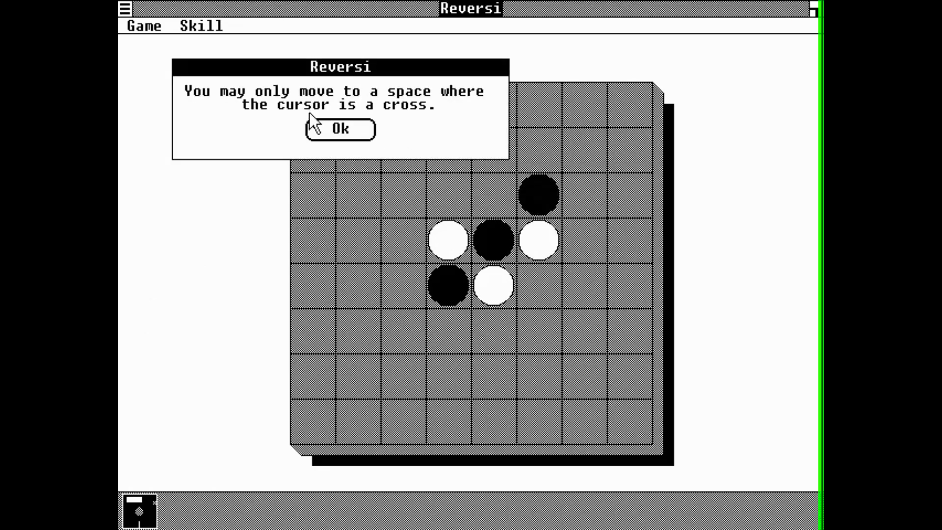
left_click(341, 127)
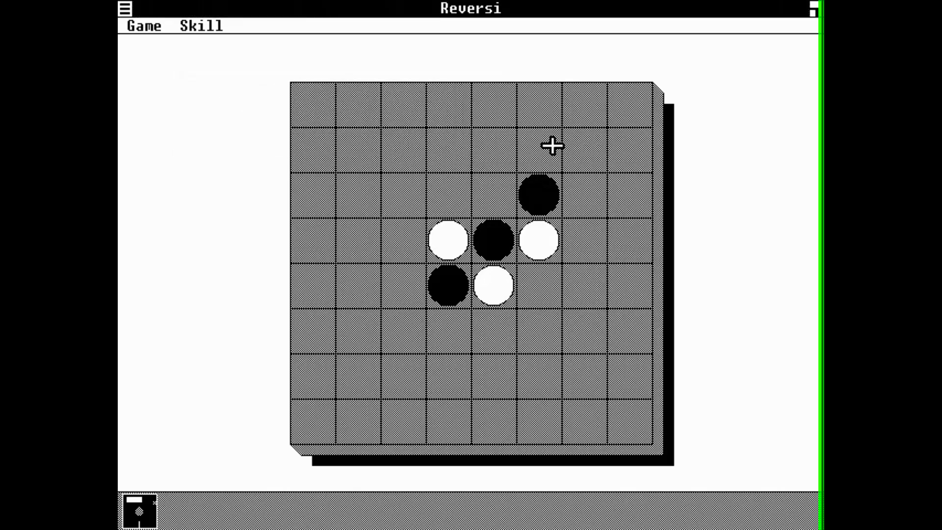
left_click(553, 146)
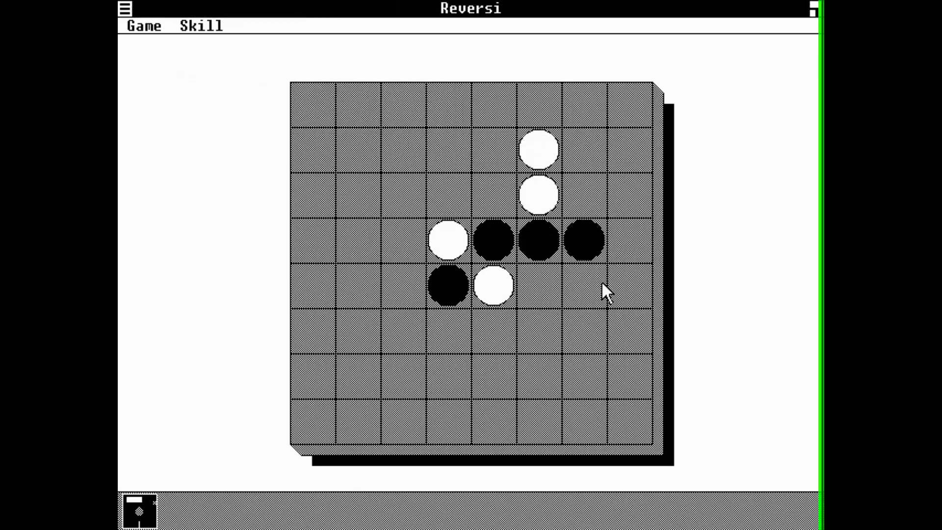
left_click(524, 283)
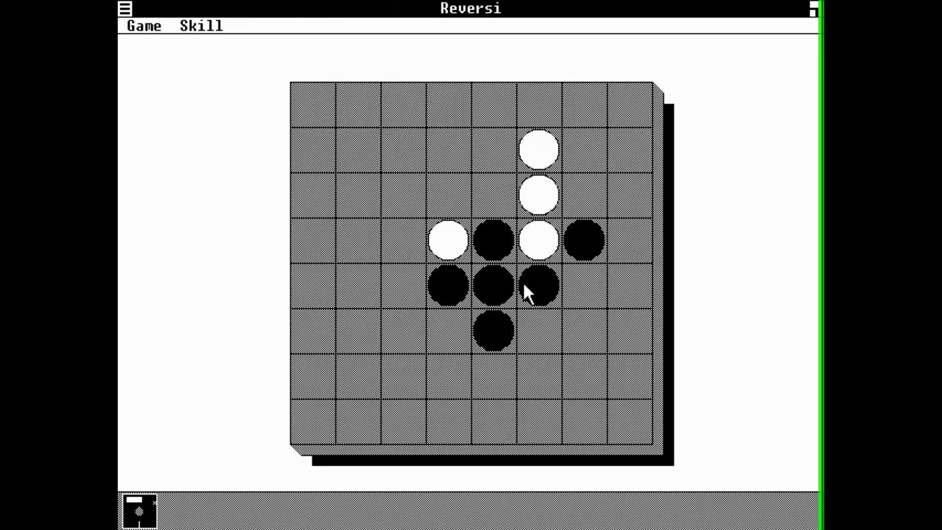
left_click(131, 22)
left_click(147, 57)
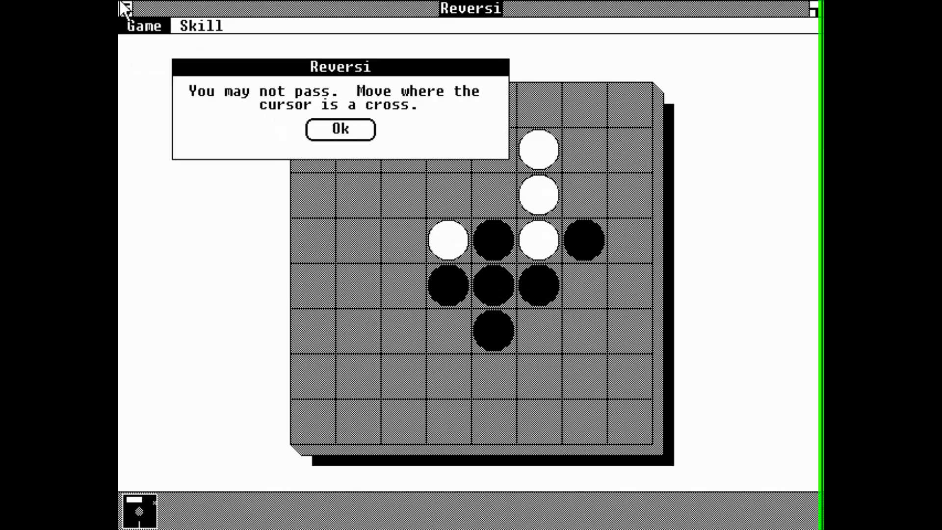
left_click(366, 137)
left_click(124, 8)
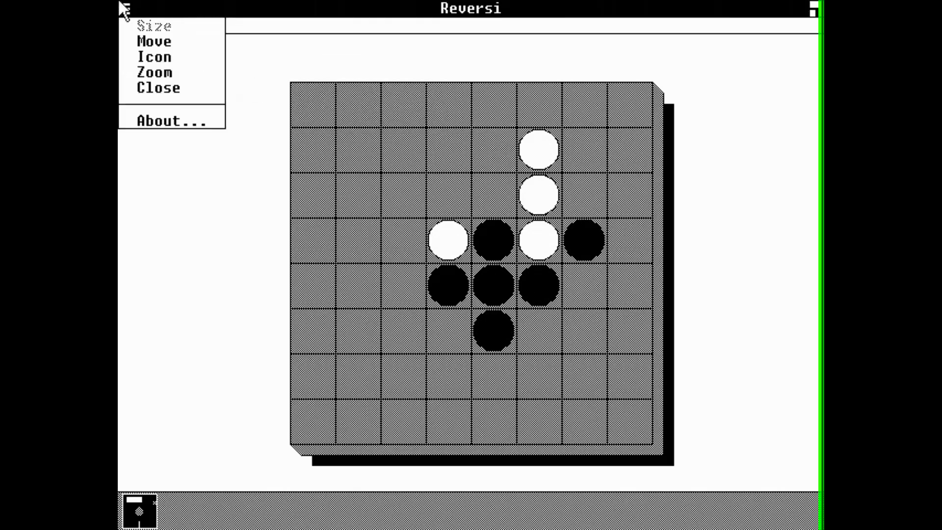
left_click(169, 90)
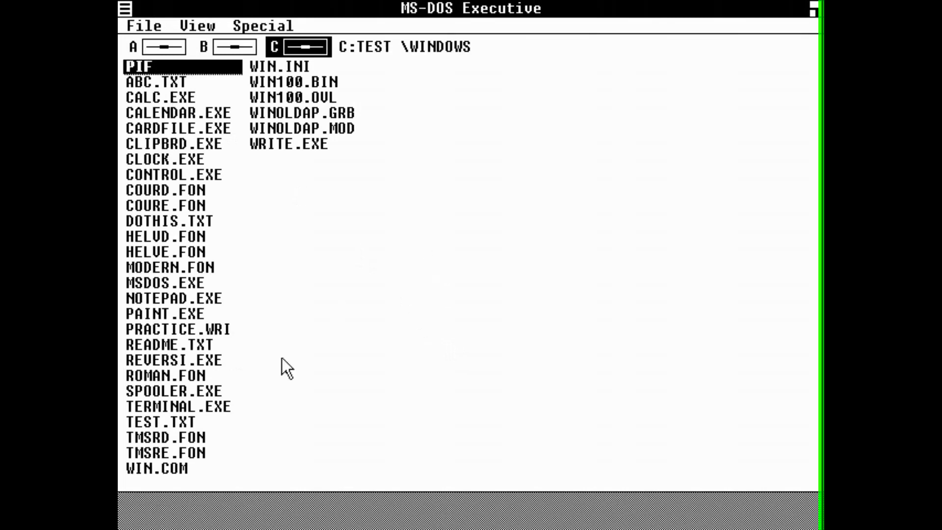
double_click(201, 405)
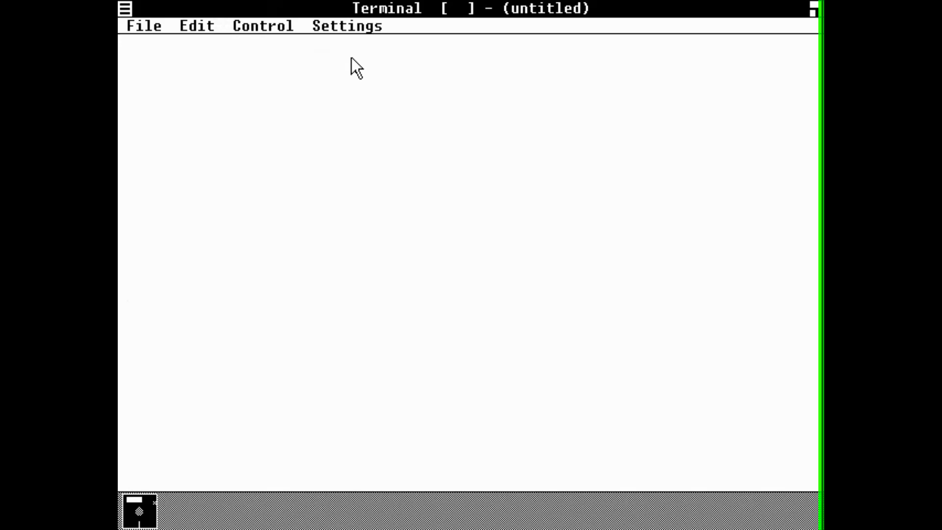
left_click(378, 26)
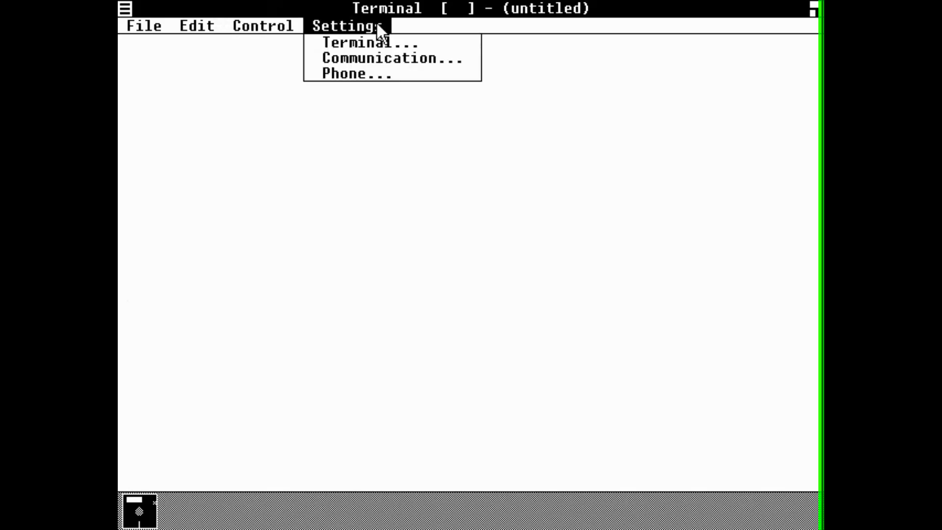
left_click(377, 25)
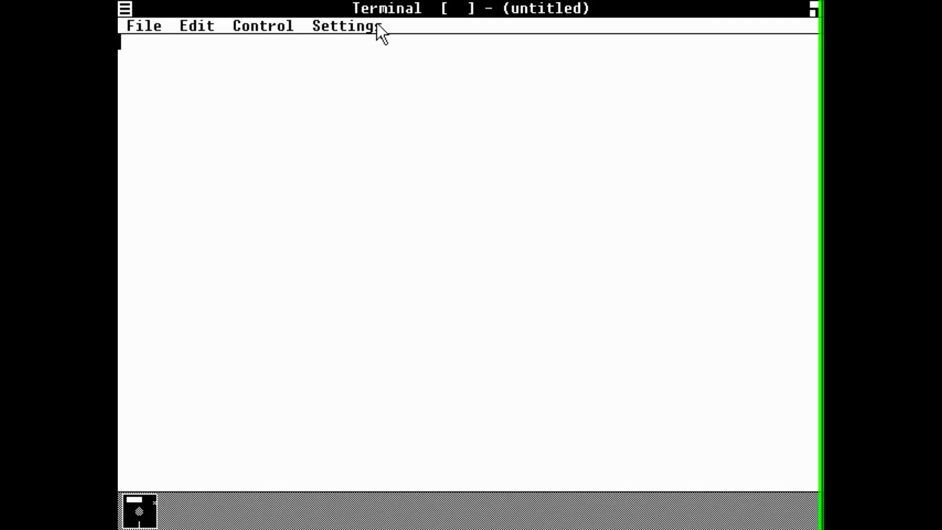
left_click_drag(134, 24, 282, 41)
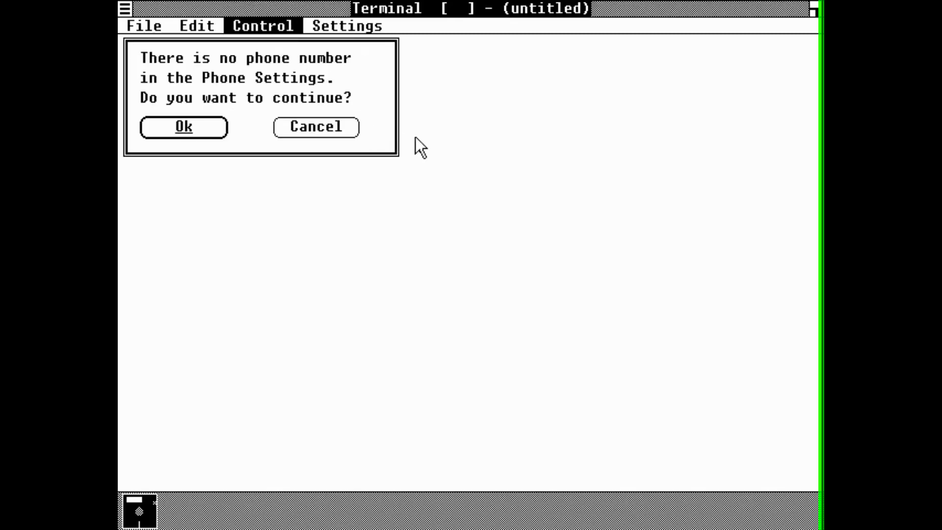
left_click(295, 126)
left_click(333, 24)
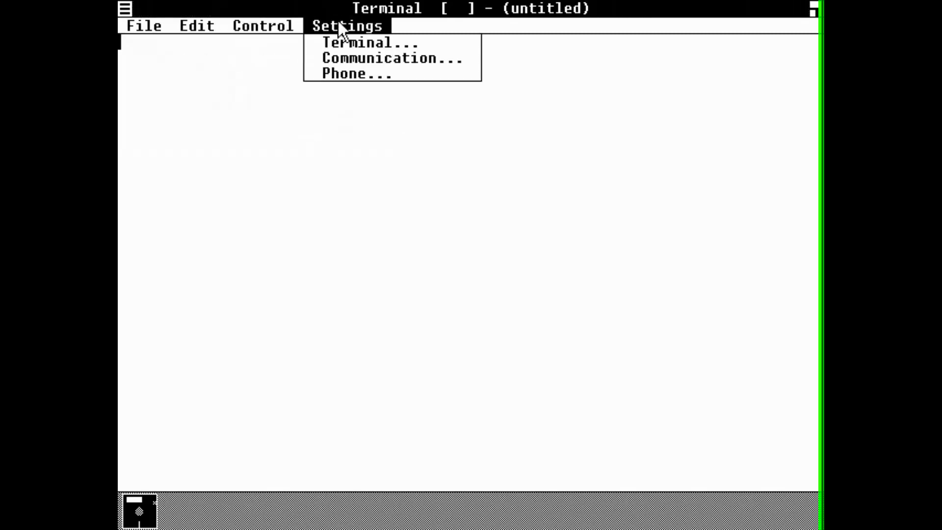
left_click(349, 42)
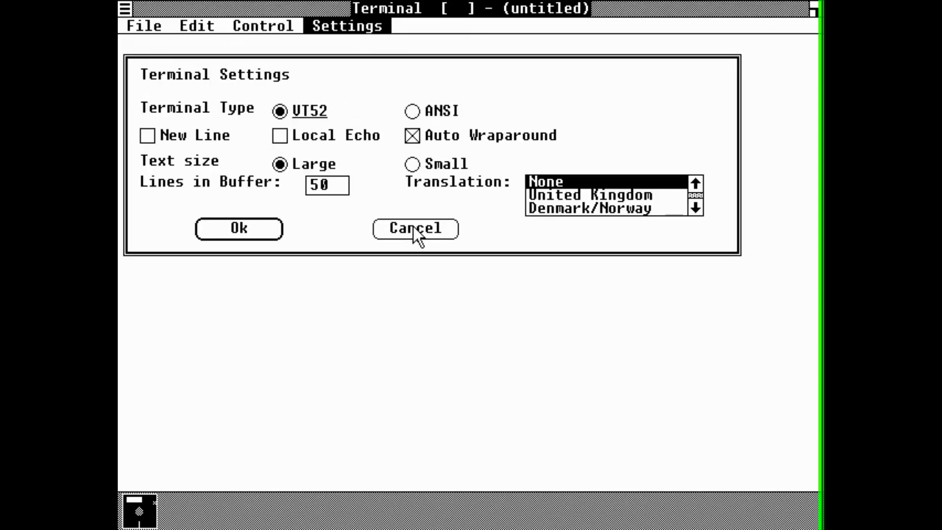
left_click(415, 229)
left_click(345, 30)
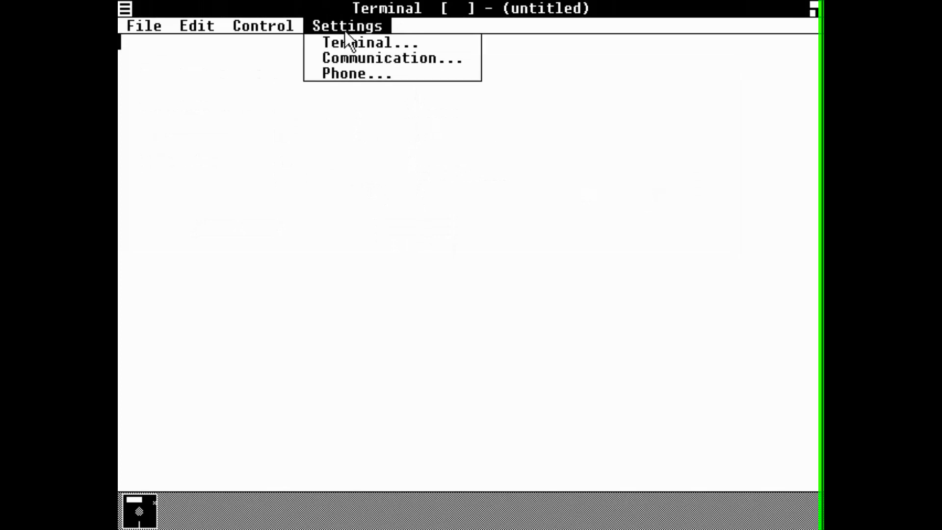
left_click(366, 74)
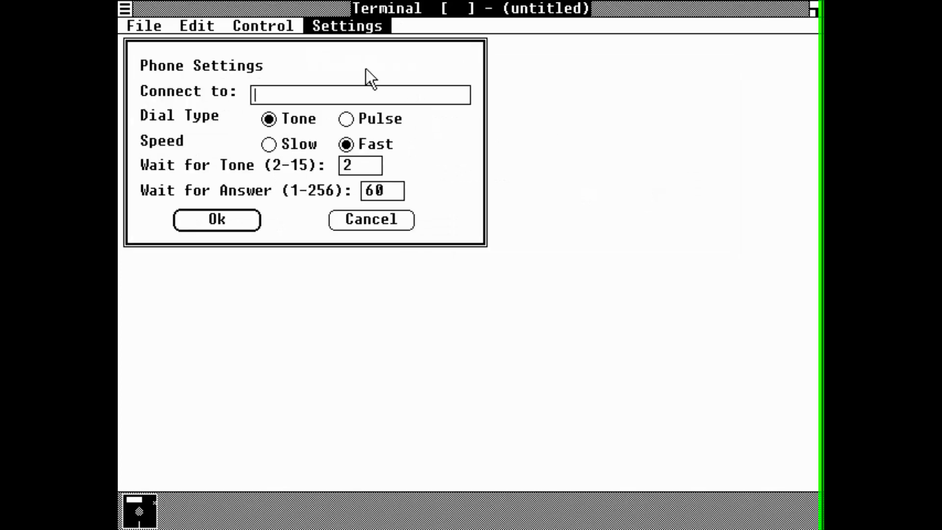
left_click(388, 220)
left_click(145, 27)
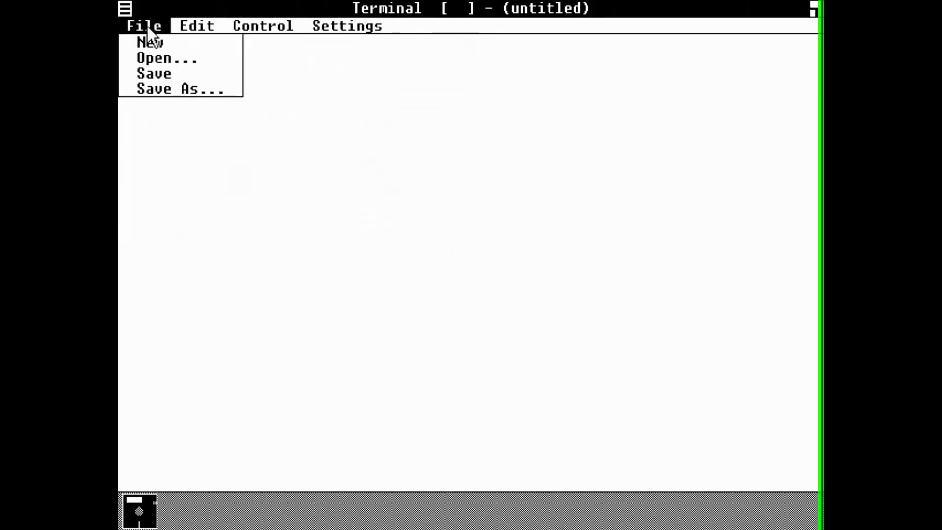
left_click(146, 28)
key("Down")
key("Return")
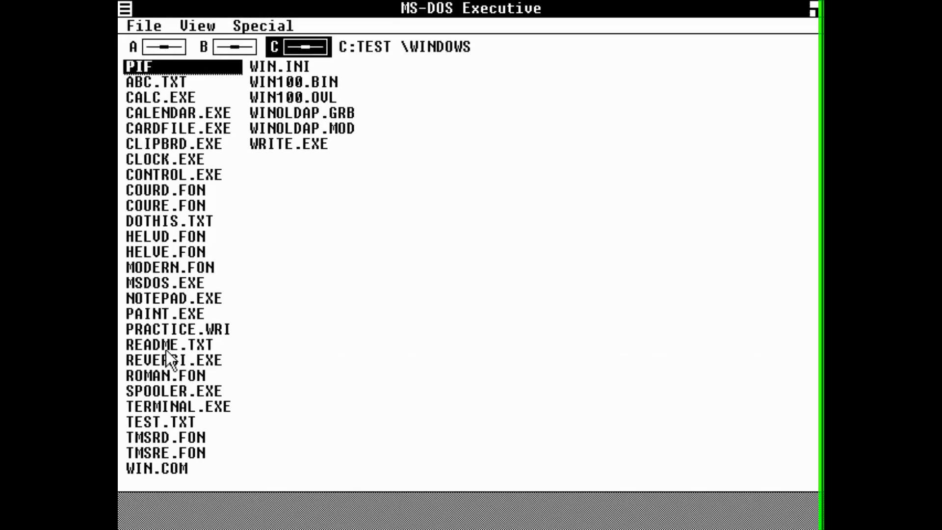
double_click(197, 175)
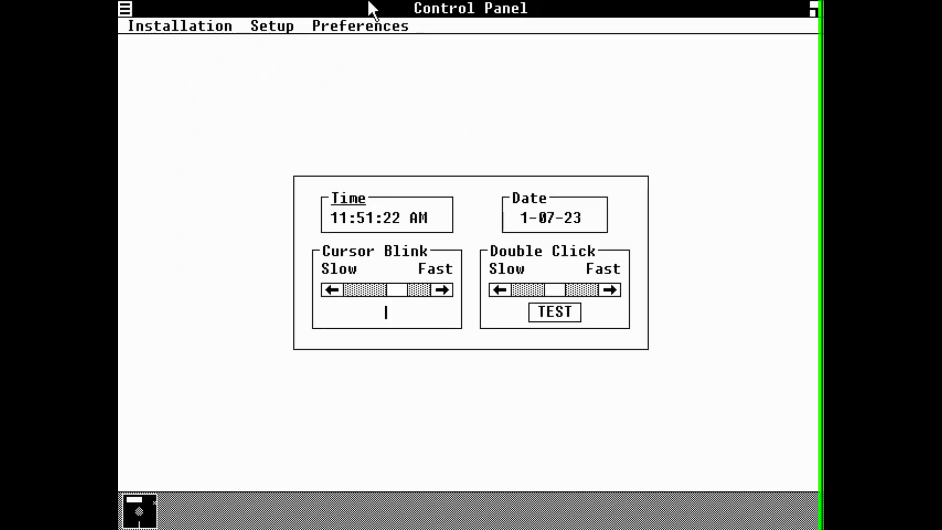
left_click_drag(367, 25, 307, 74)
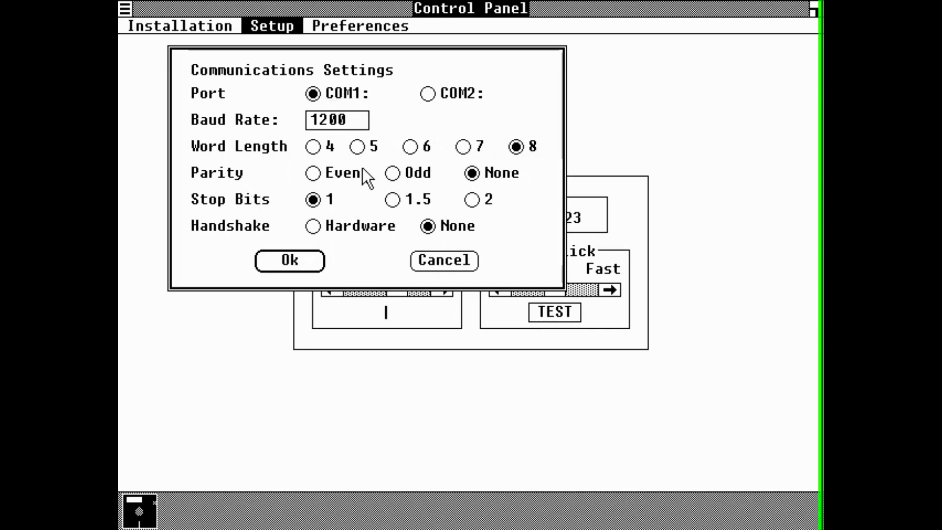
left_click(458, 260)
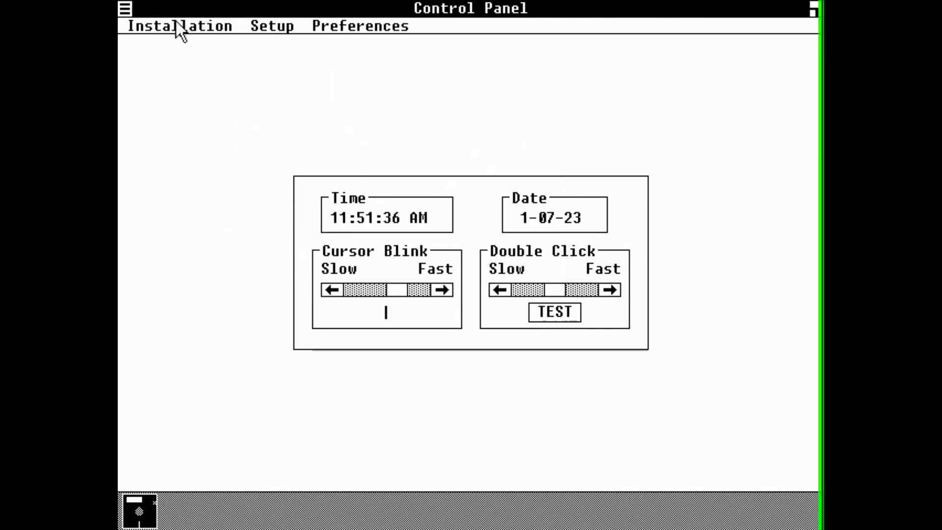
left_click(124, 9)
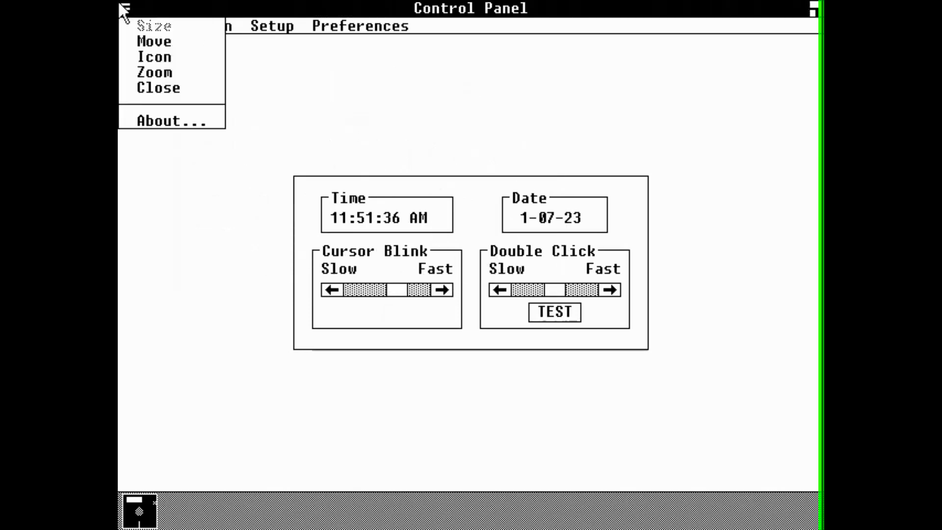
left_click(174, 93)
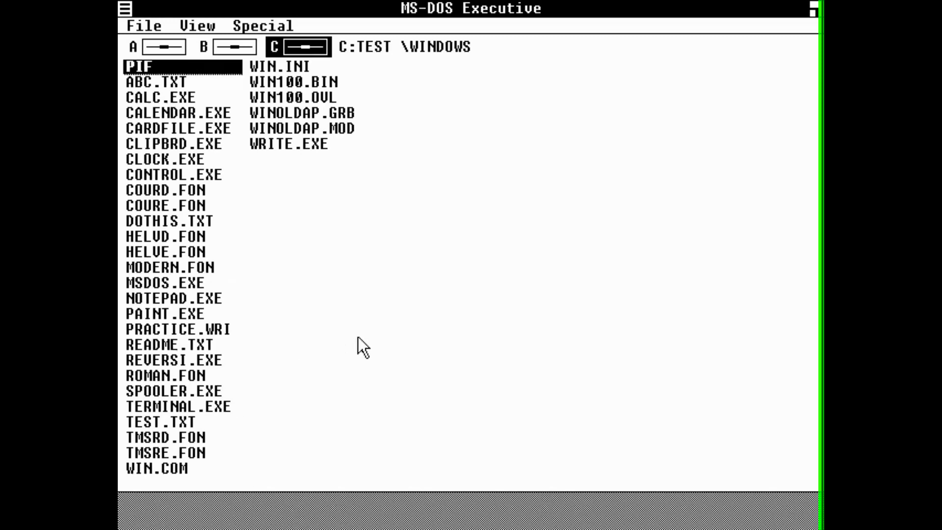
double_click(162, 469)
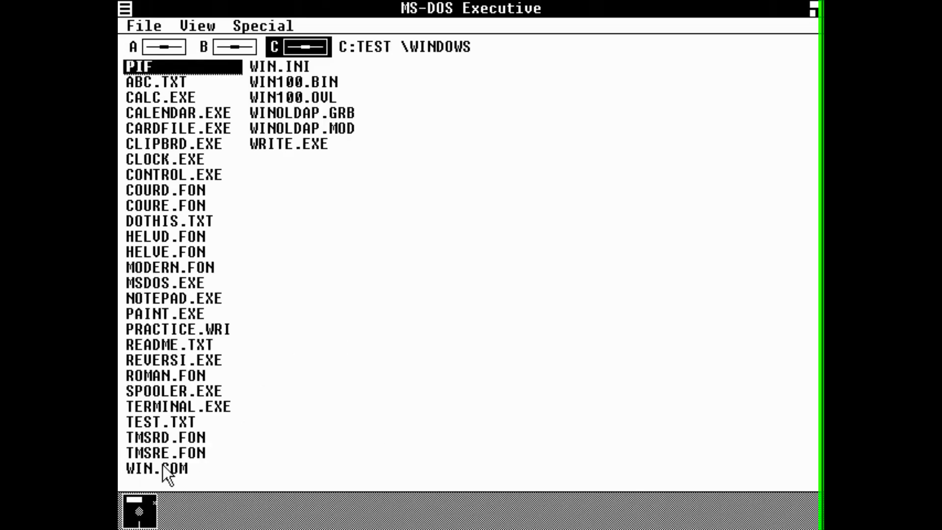
left_click(125, 7)
left_click(185, 89)
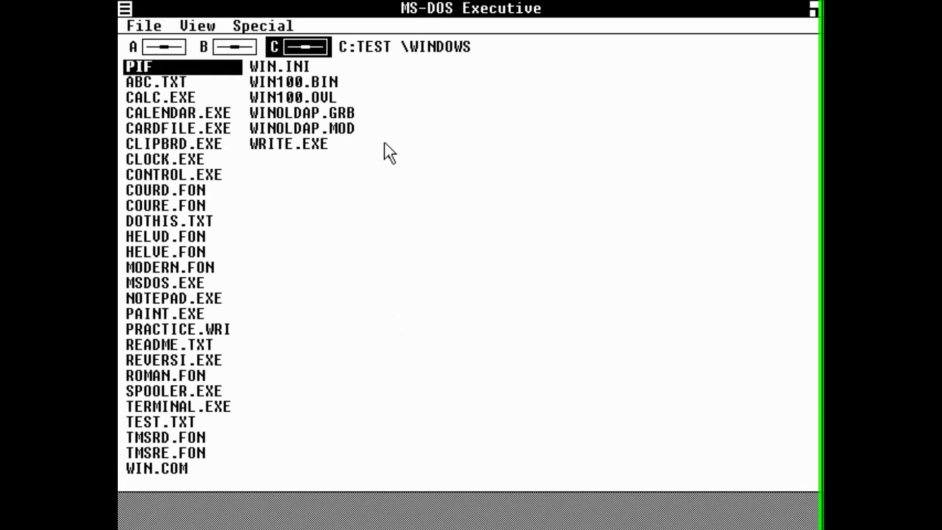
double_click(311, 145)
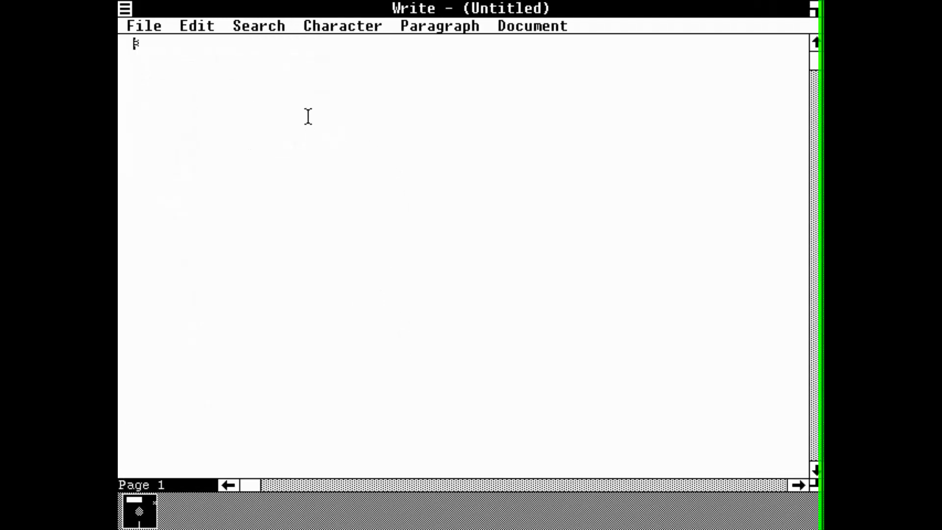
type("Test")
left_click_drag(137, 27, 148, 88)
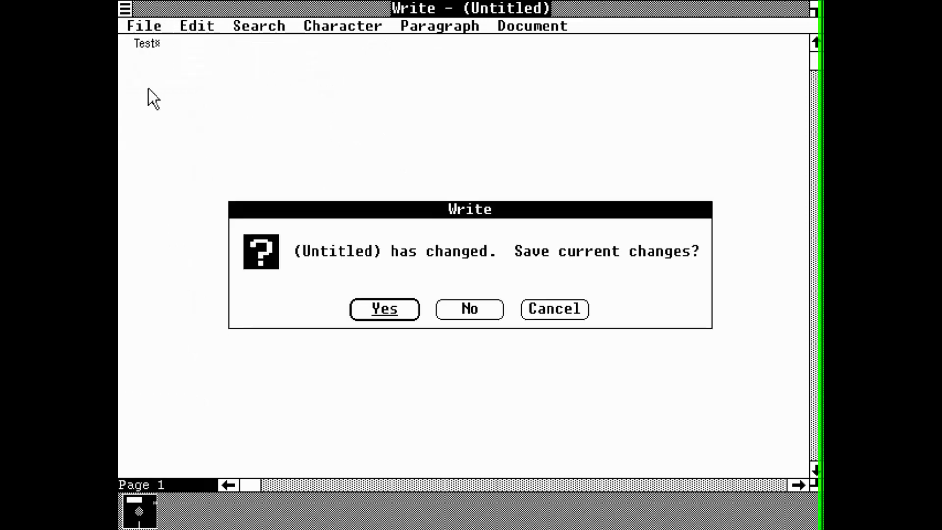
left_click(491, 305)
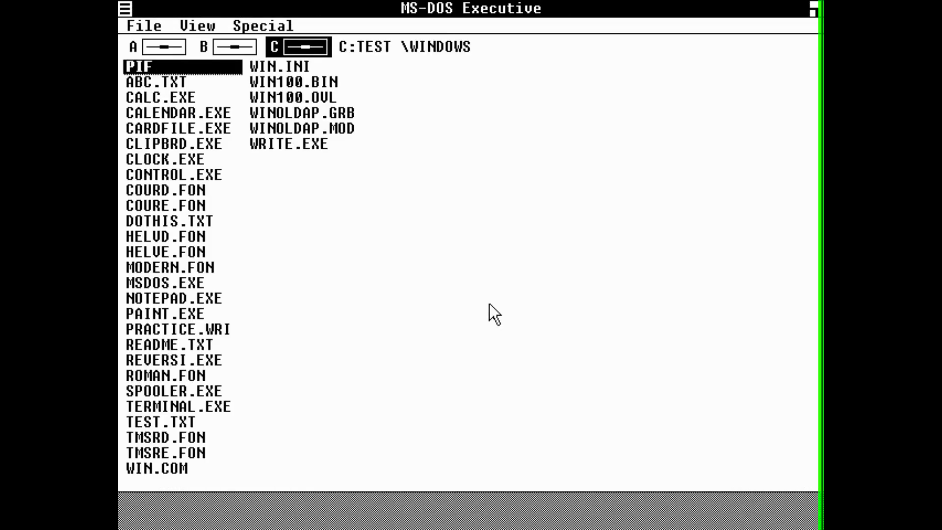
- Open the PIF folder and try running 123-2.PIF, cancelling the Change Disk prompt
double_click(187, 66)
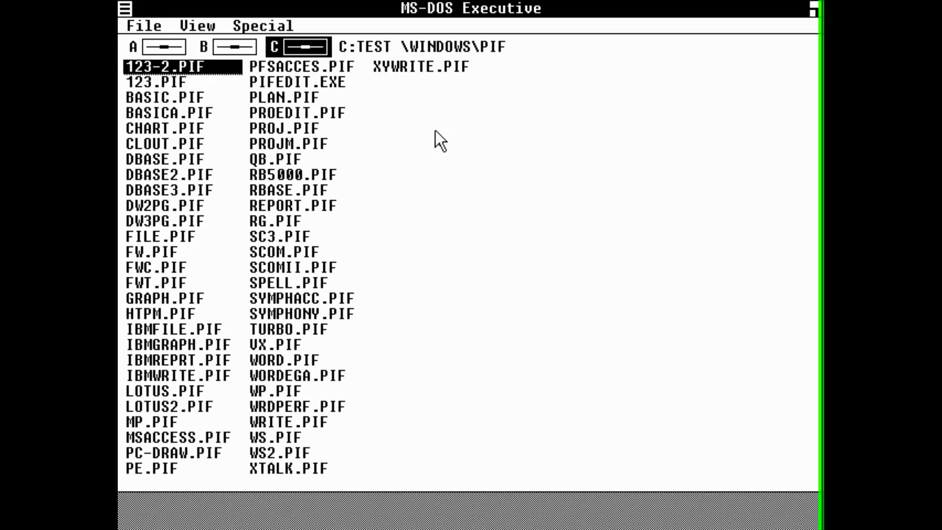
double_click(167, 62)
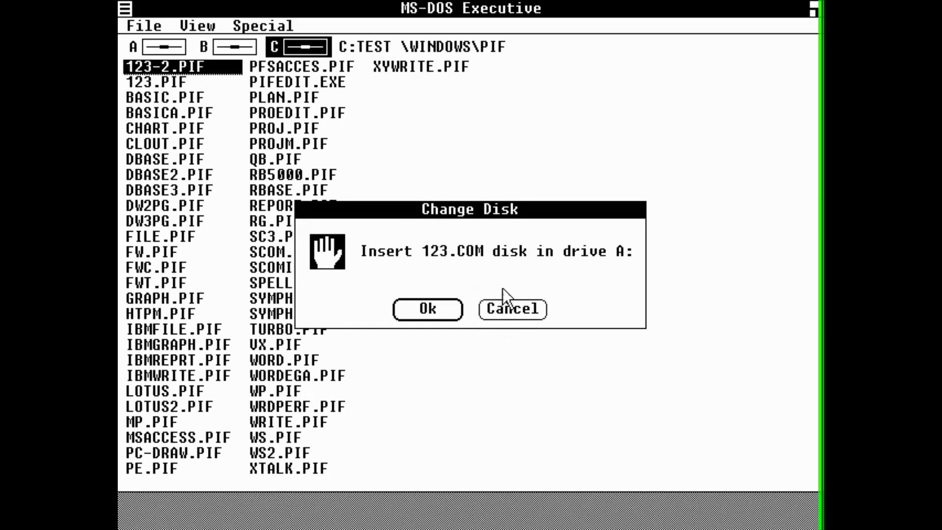
left_click(511, 305)
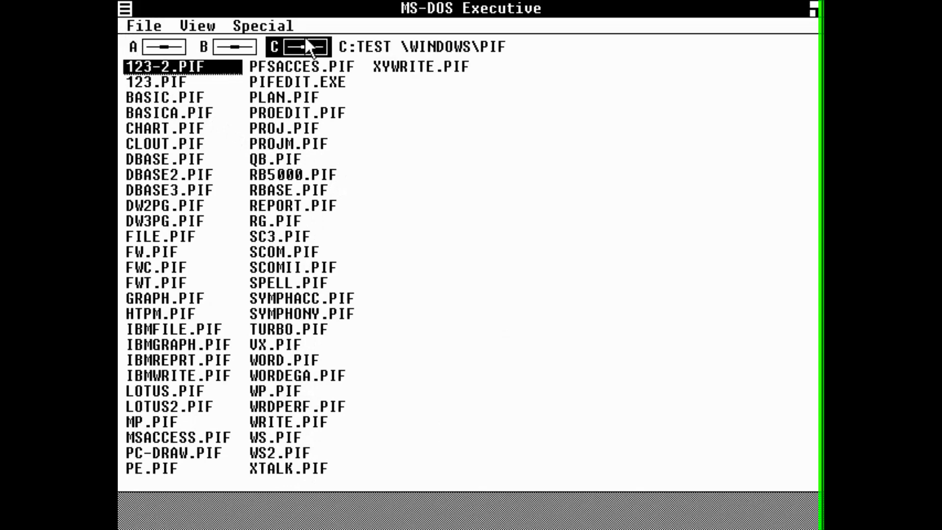
- Refresh drive C, try drive A, and cancel the System Error to return to C
left_click(314, 69)
left_click(302, 52)
left_click(156, 49)
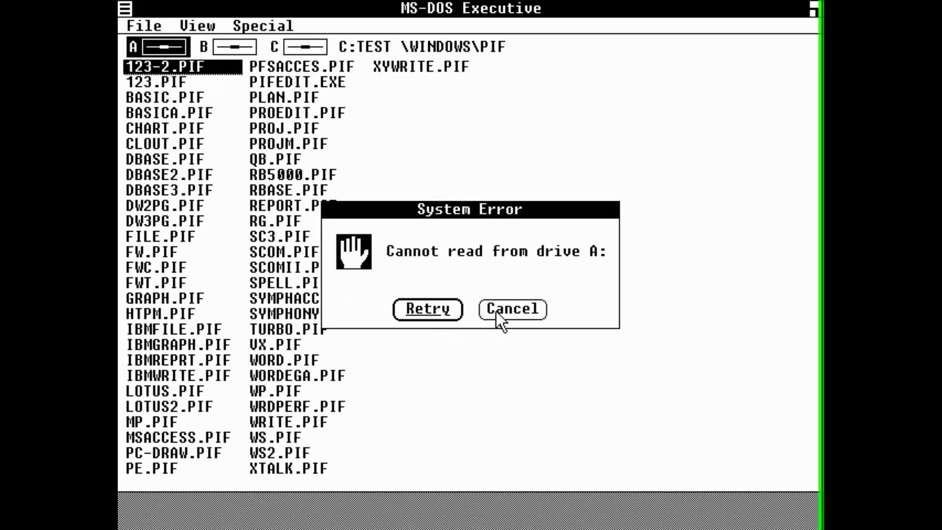
left_click(497, 310)
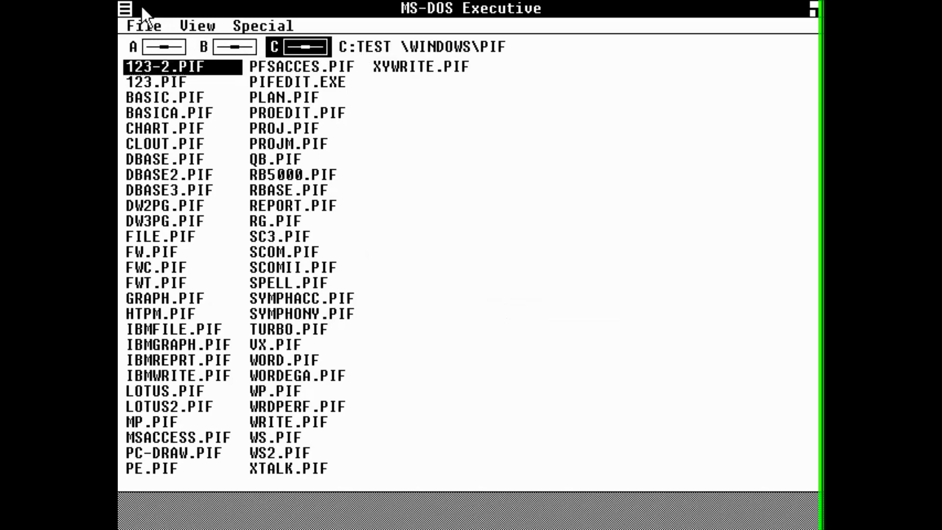
- Browse the File and View menus, then use Change To with \ to reach the root of C
left_click(148, 22)
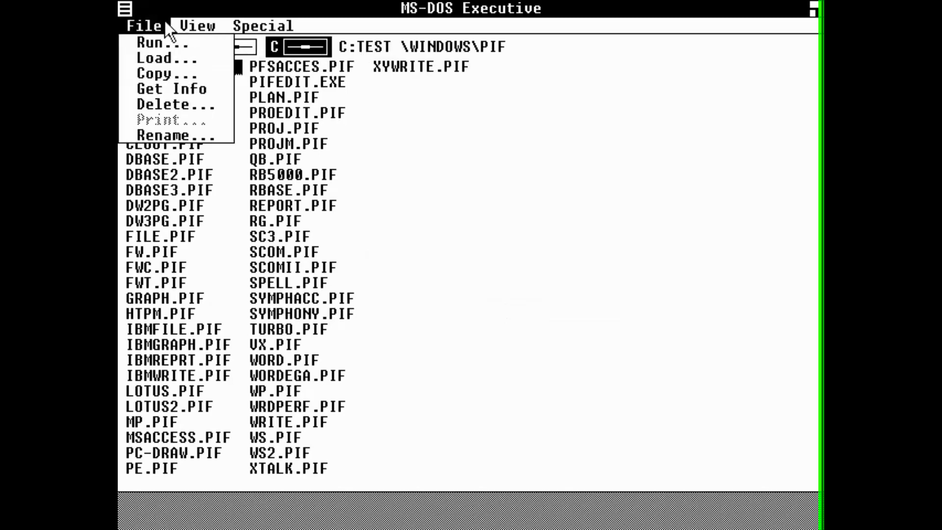
mouse_move(241, 22)
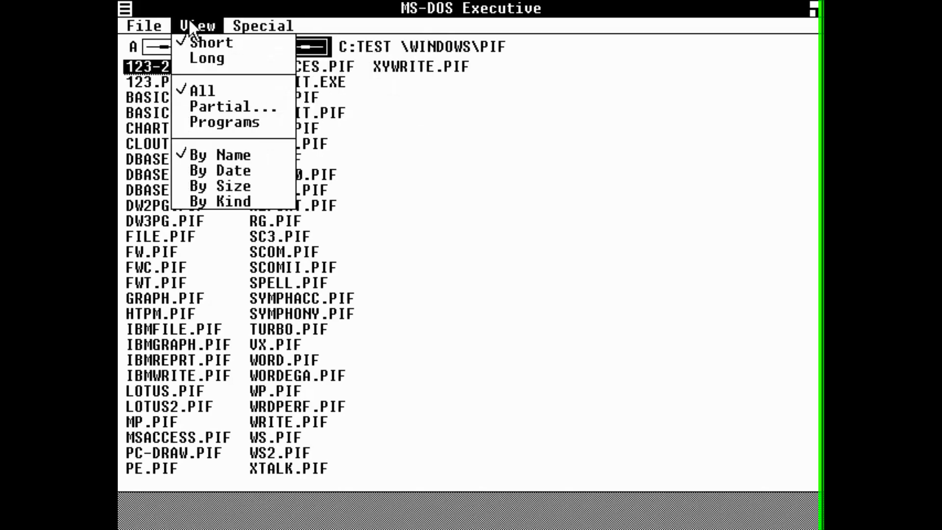
left_click(174, 19)
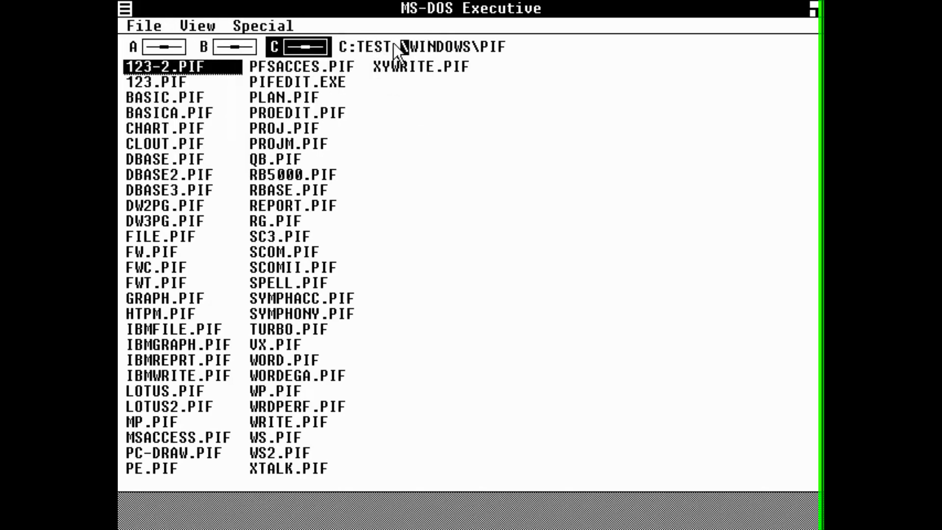
left_click(413, 48)
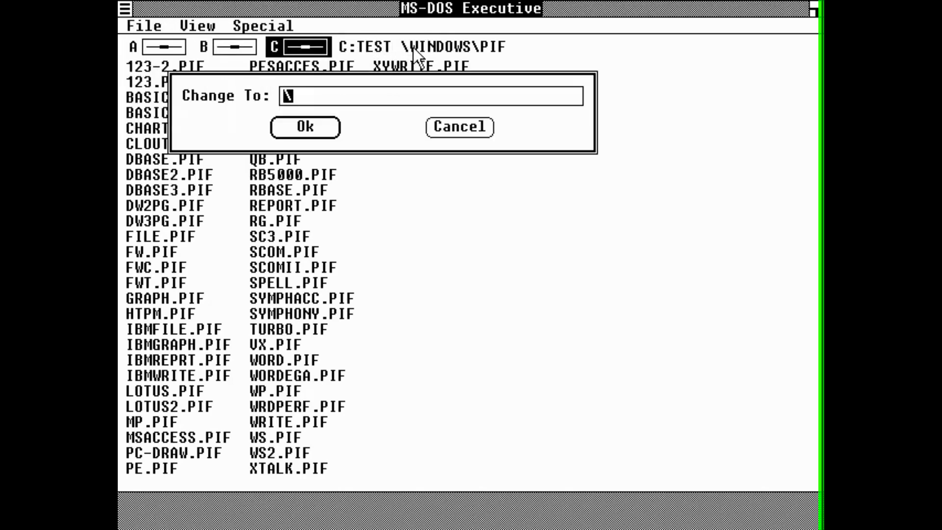
left_click(322, 131)
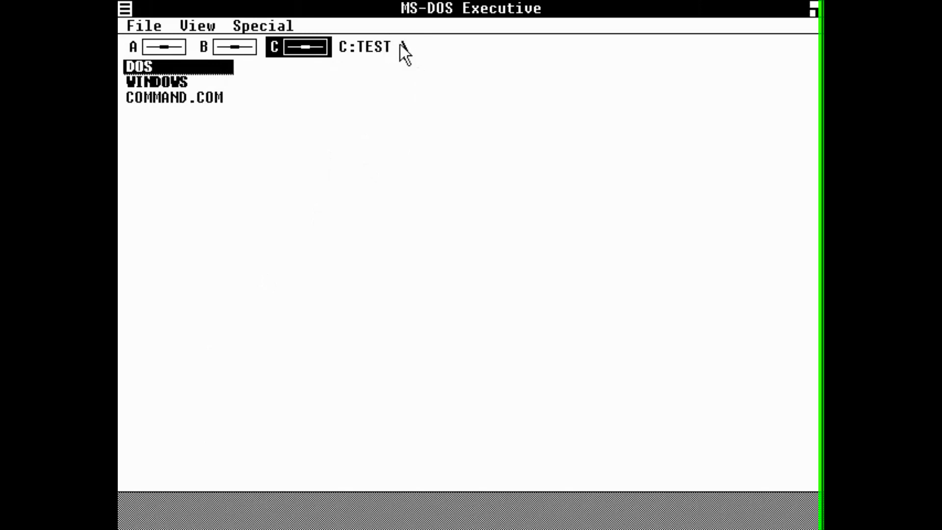
- Browse into WINDOWS and PIF and back to C:\ by clicking the path segments
double_click(161, 84)
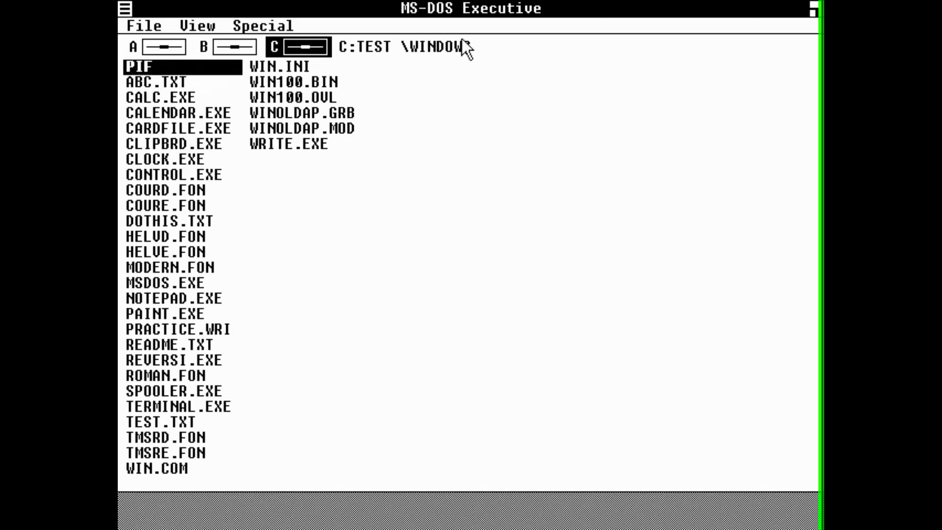
left_click(431, 47)
left_click(405, 47)
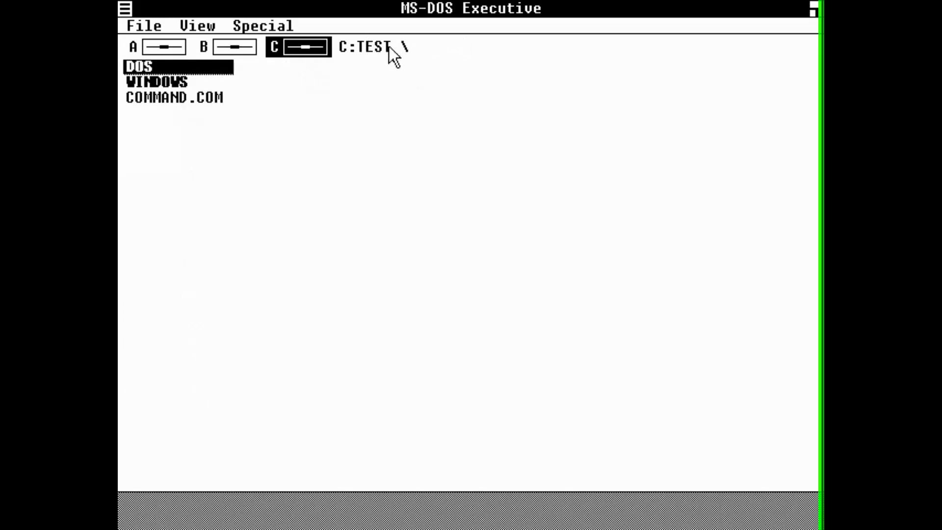
double_click(165, 78)
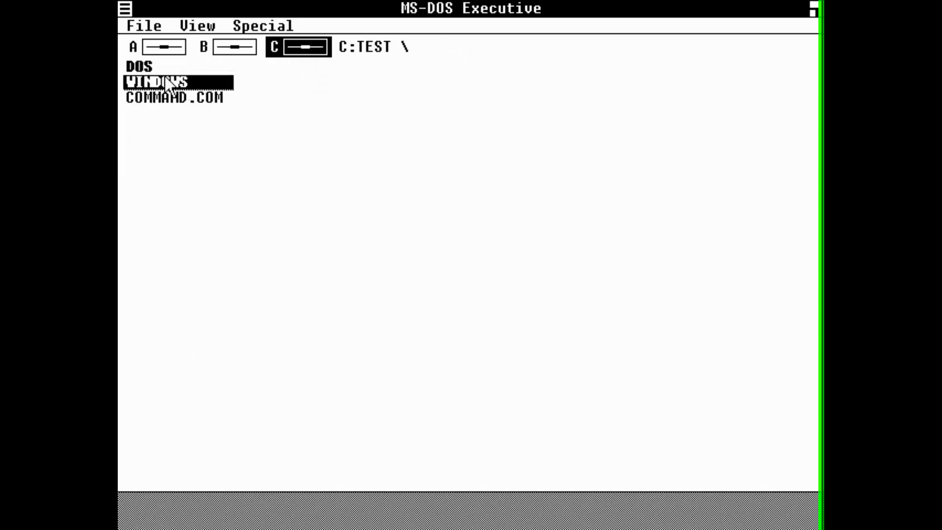
double_click(155, 68)
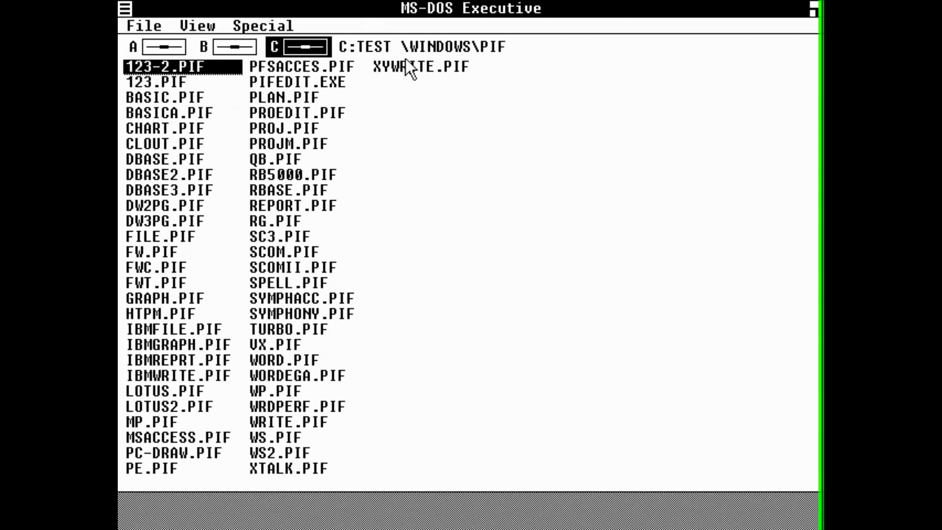
left_click(434, 46)
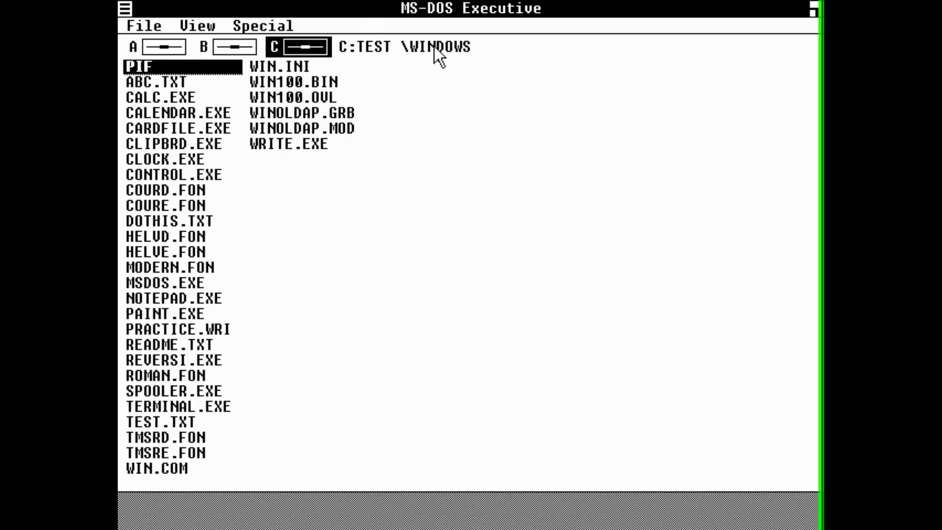
left_click(378, 43)
left_click(402, 45)
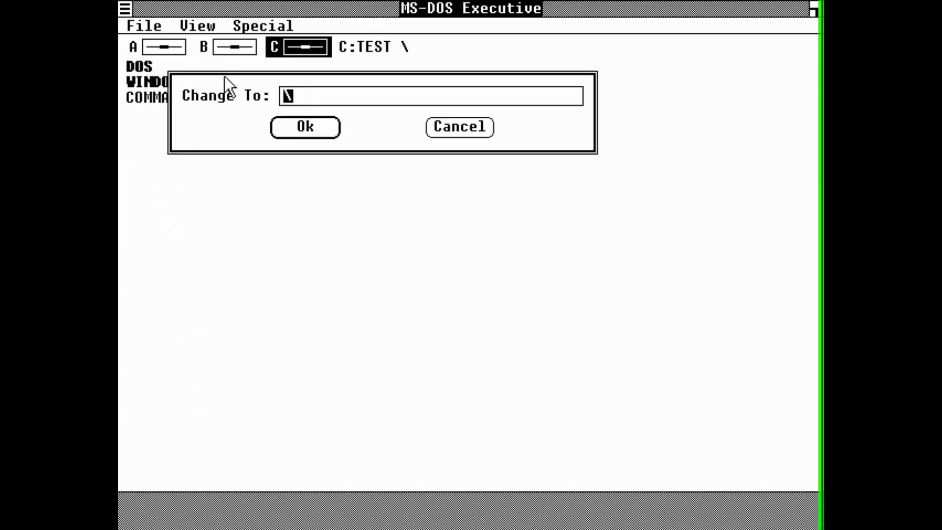
left_click(334, 95)
- Enter \WINDOWS in the Change To prompt to switch to C:\WINDOWS
type("WINDOWS")
key("Return")
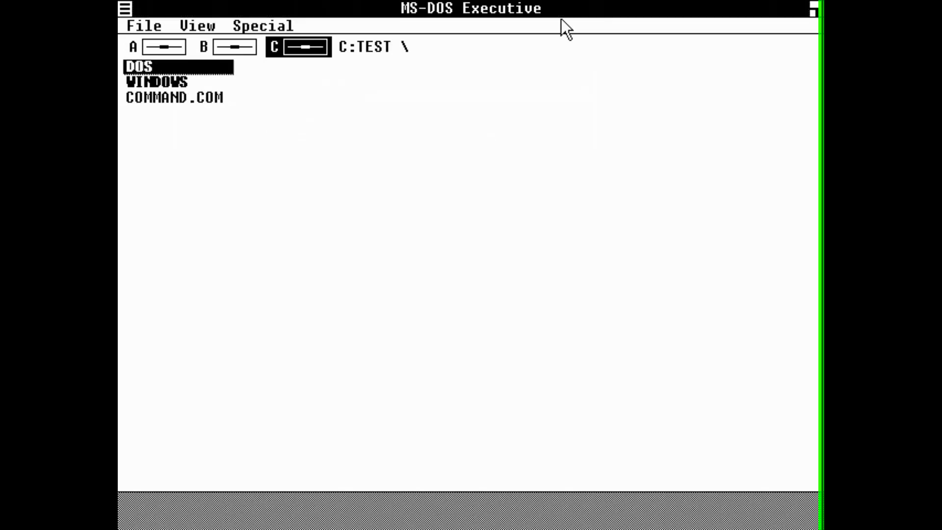